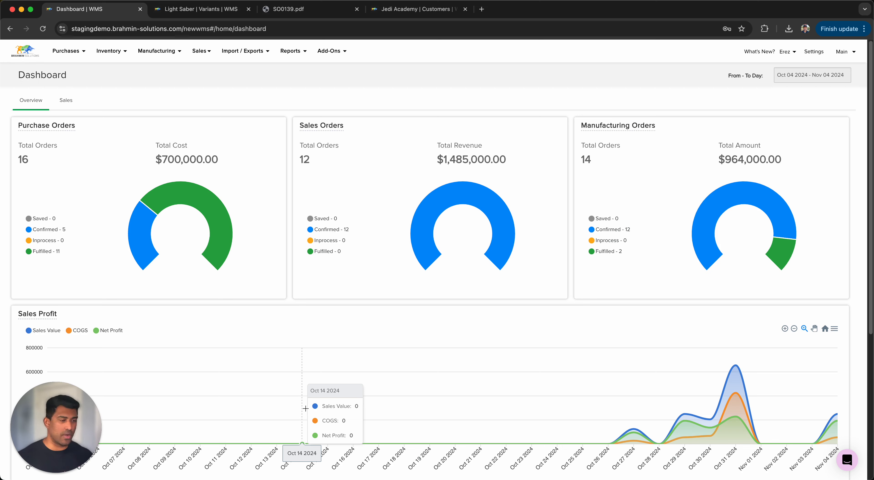
- Open the list of sales orders
{"action": "left_click", "coordinate": [197, 53]}
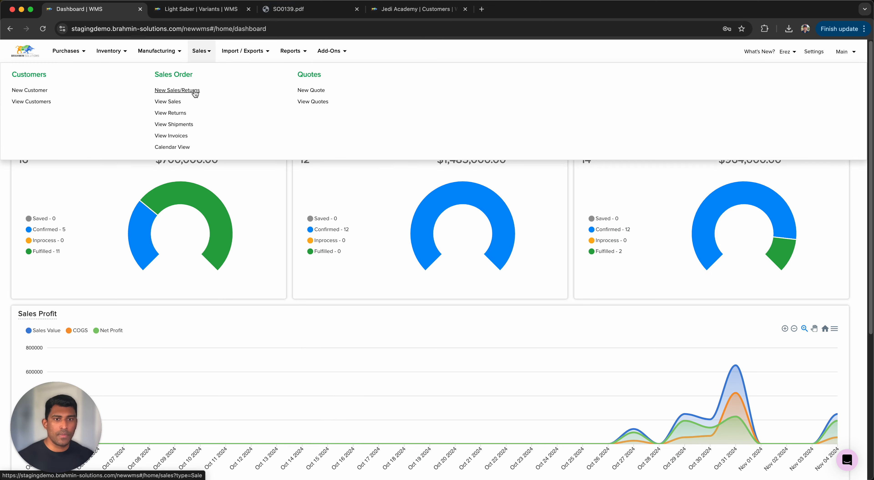
{"action": "left_click", "coordinate": [182, 103]}
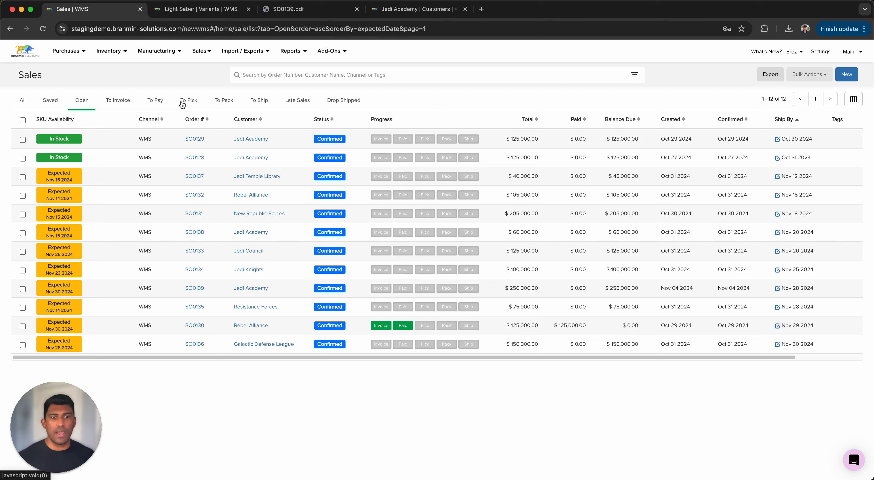
- Open the Jedi Academy record from the customer list
{"action": "left_click", "coordinate": [200, 51]}
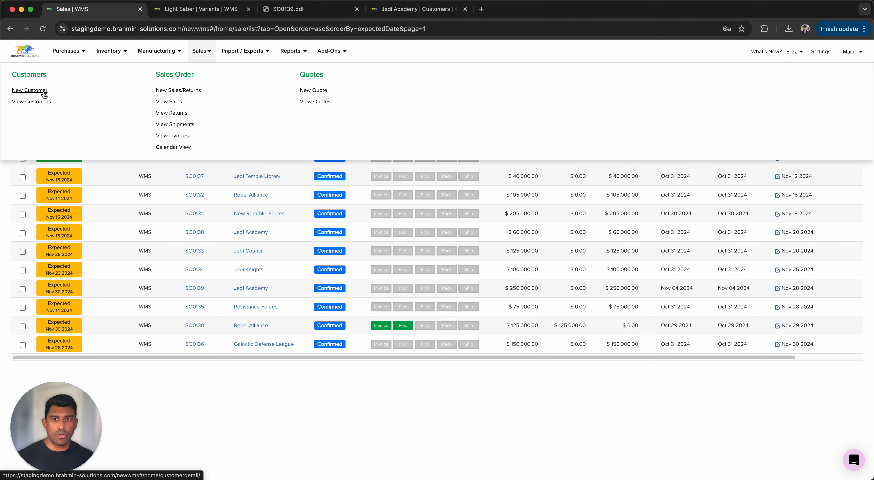
{"action": "left_click", "coordinate": [36, 101]}
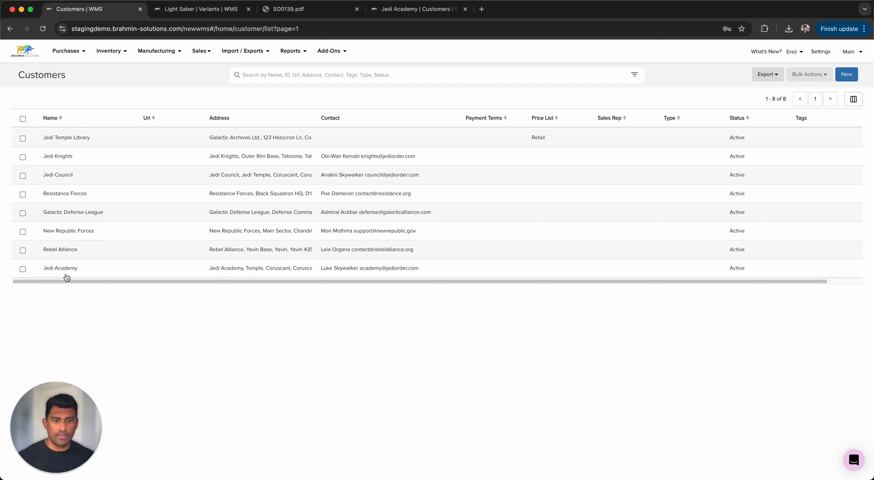
{"action": "left_click", "coordinate": [64, 268]}
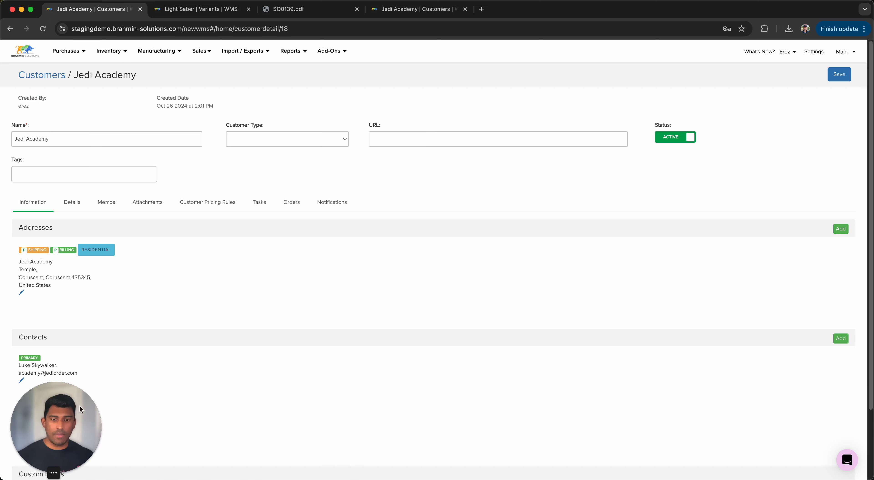
{"action": "left_click_drag", "start_coordinate": [81, 408], "coordinate": [664, 433]}
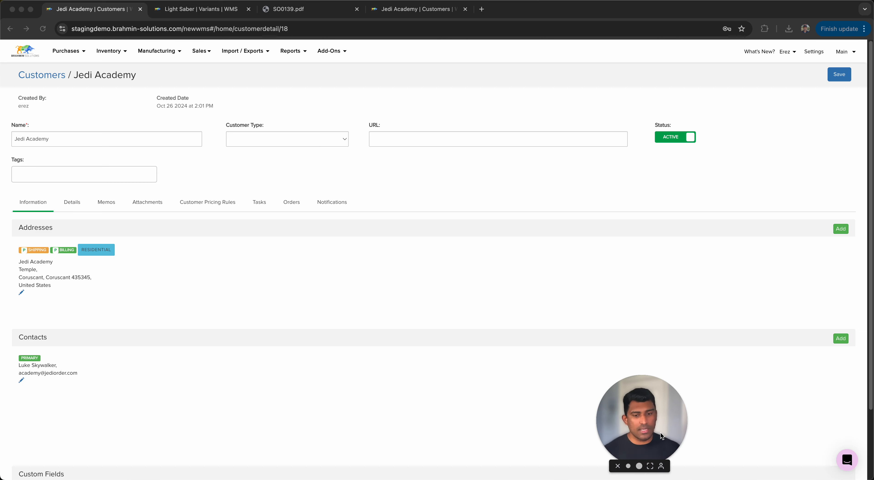
- Mark Jedi Academy's primary contact as the Order, Invoice and Shipment contact as well, and save the contact
{"action": "left_click", "coordinate": [81, 207]}
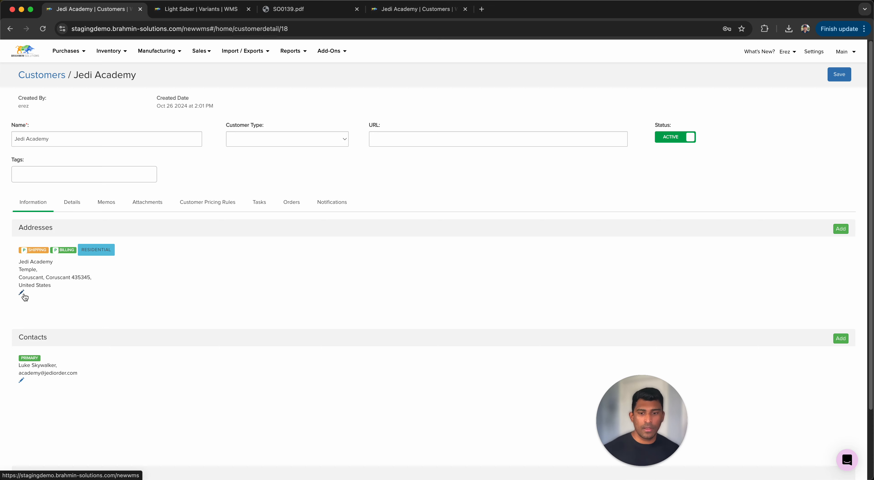
{"action": "left_click", "coordinate": [22, 381]}
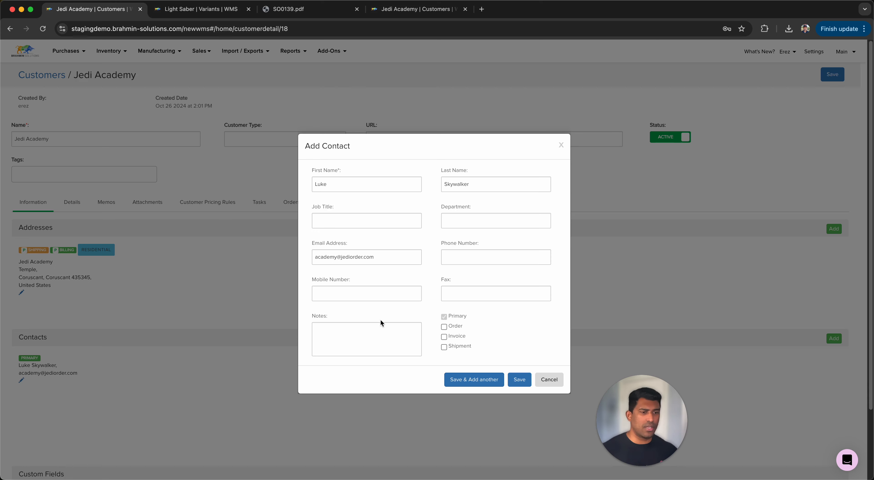
{"action": "left_click", "coordinate": [444, 346]}
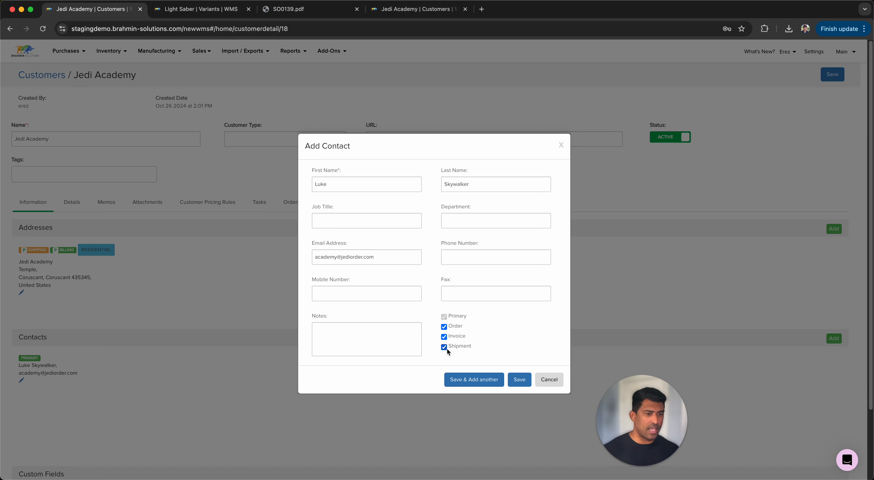
{"action": "left_click", "coordinate": [524, 382]}
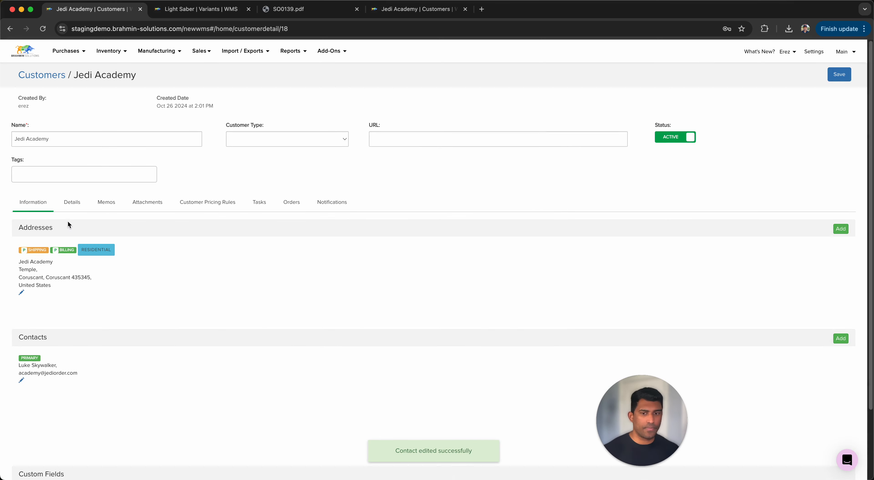
- In Jedi Academy's details, set the price list to Wholesale and the payment terms to Net 30
{"action": "left_click", "coordinate": [71, 203]}
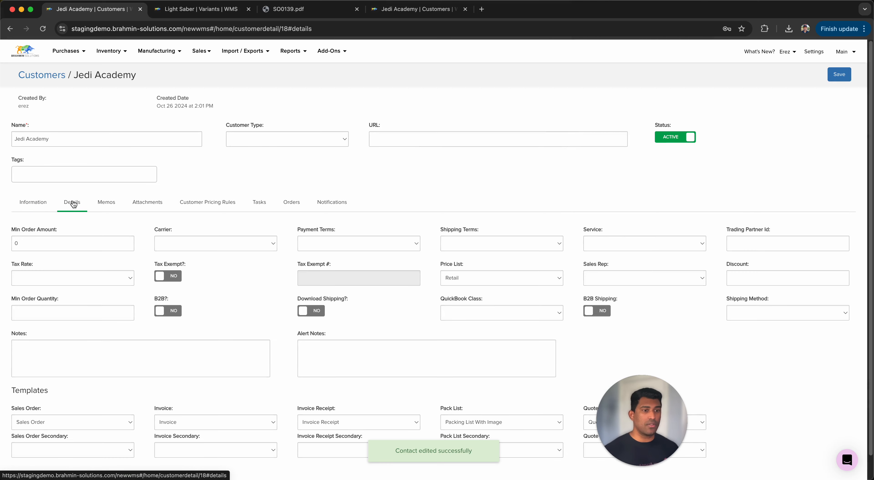
{"action": "left_click", "coordinate": [464, 279]}
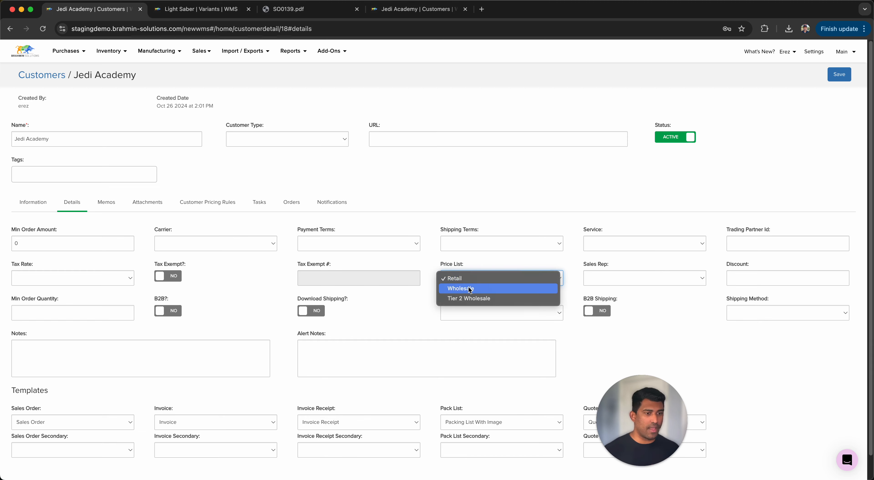
{"action": "left_click", "coordinate": [468, 287]}
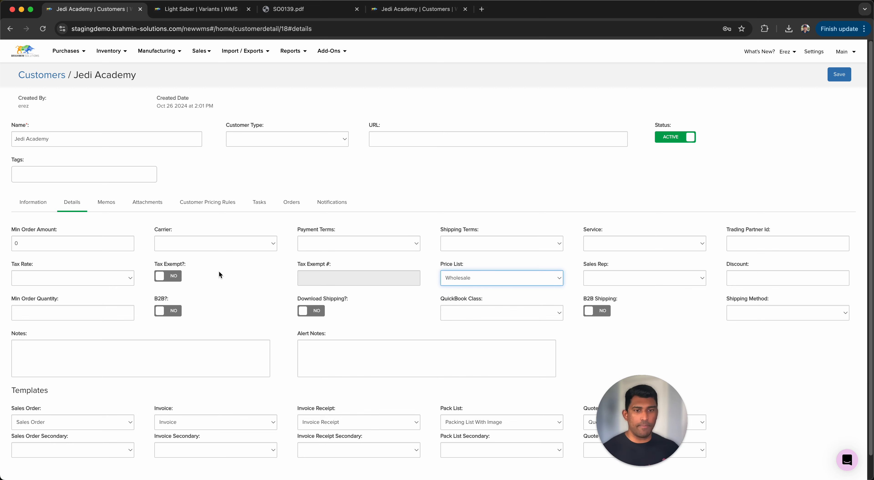
{"action": "left_click", "coordinate": [337, 245]}
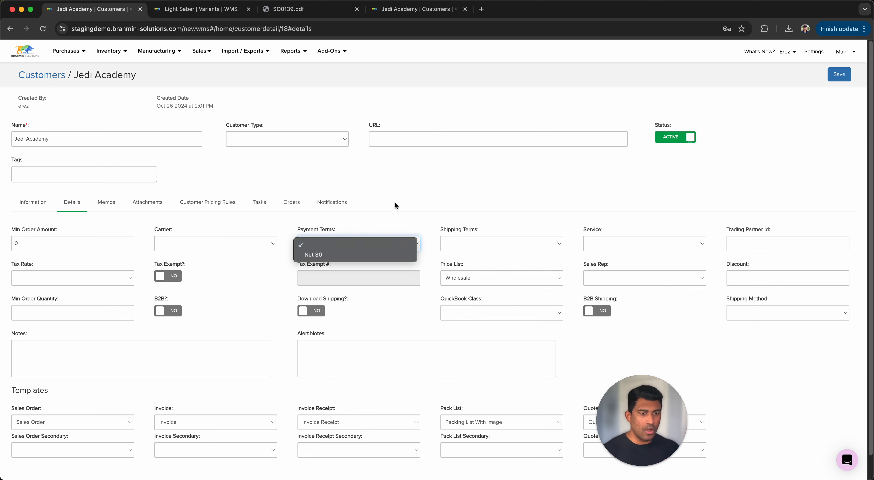
{"action": "left_click", "coordinate": [382, 255]}
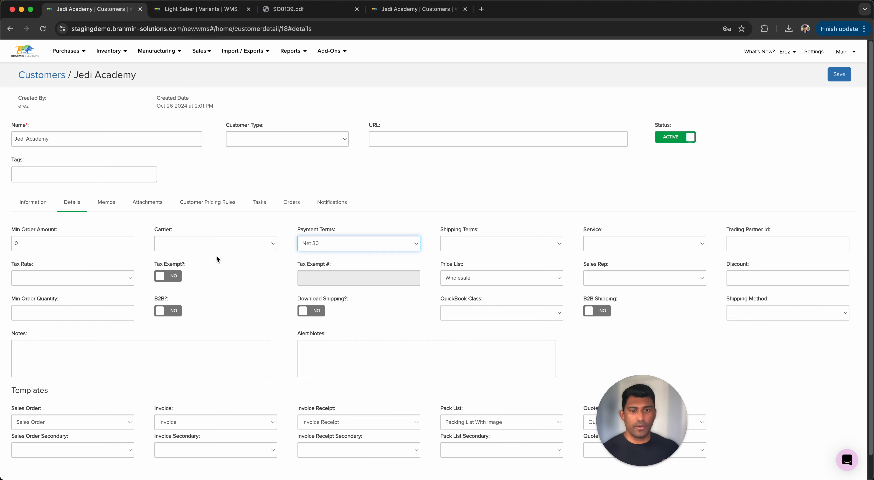
- Set the customer's carrier to UPS and minimum order quantity to 2, and save the customer record
{"action": "left_click", "coordinate": [219, 246]}
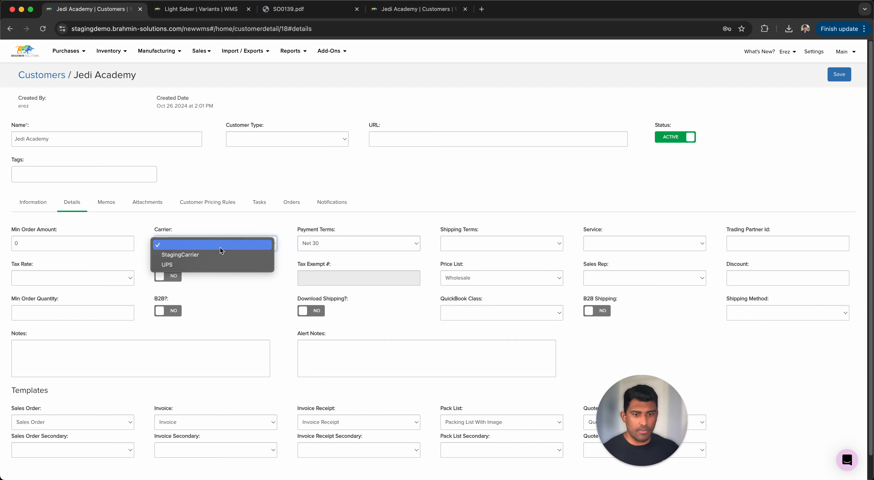
{"action": "left_click", "coordinate": [230, 266]}
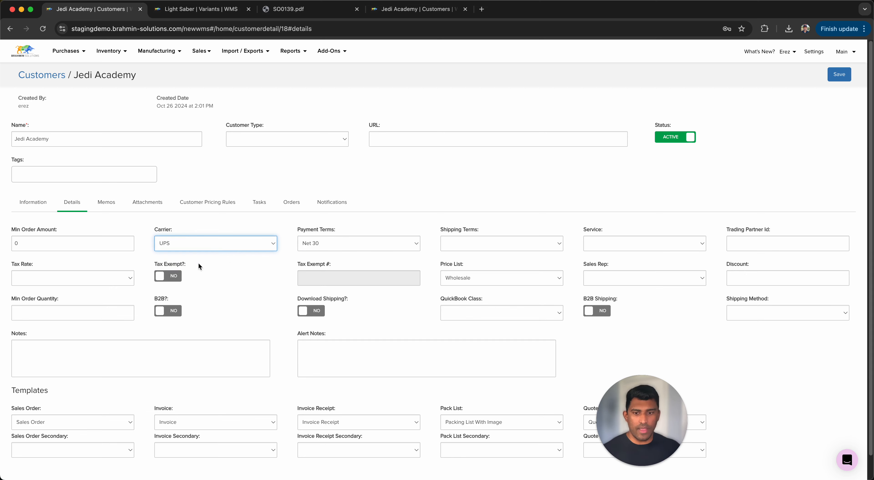
{"action": "left_click", "coordinate": [116, 247]}
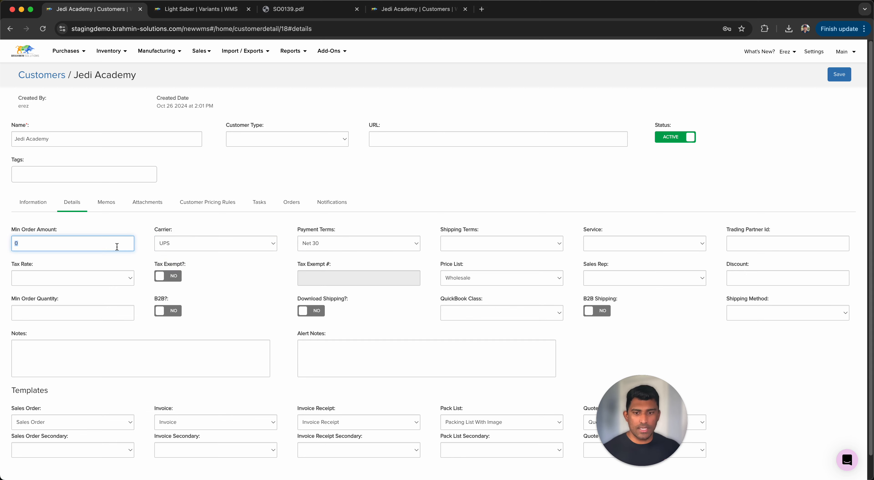
{"action": "left_click", "coordinate": [98, 318]}
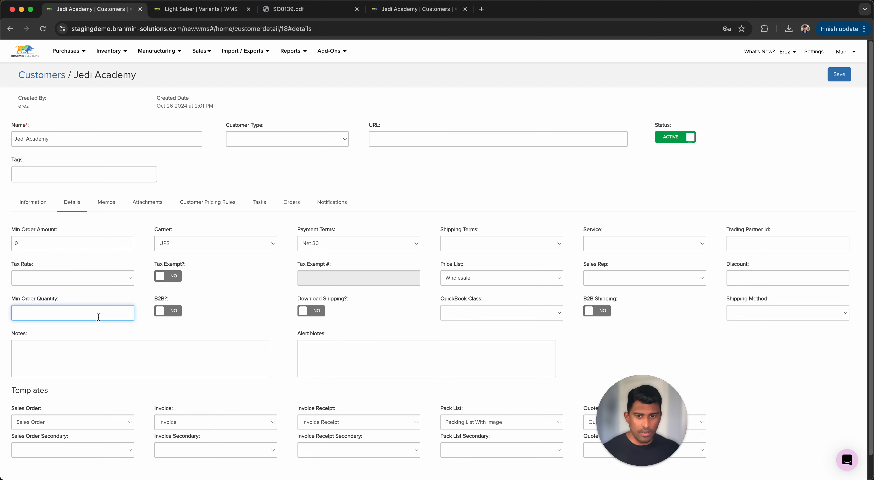
{"action": "type", "text": "2"}
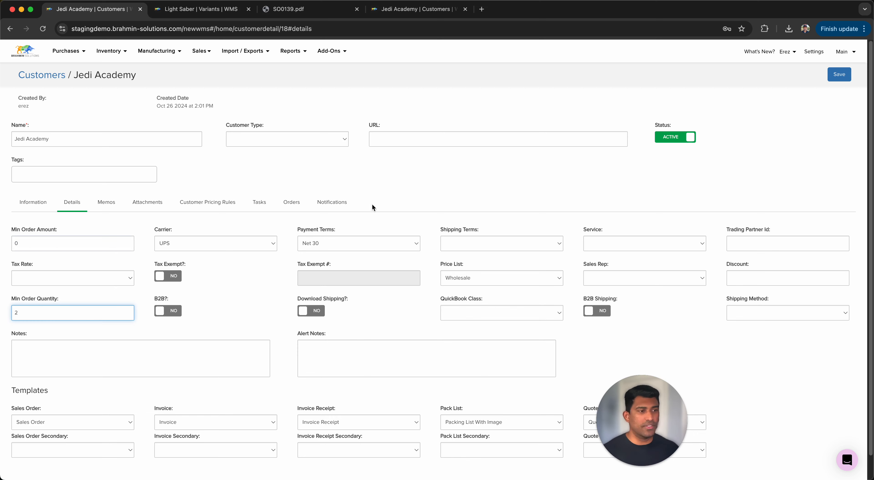
{"action": "left_click", "coordinate": [838, 74]}
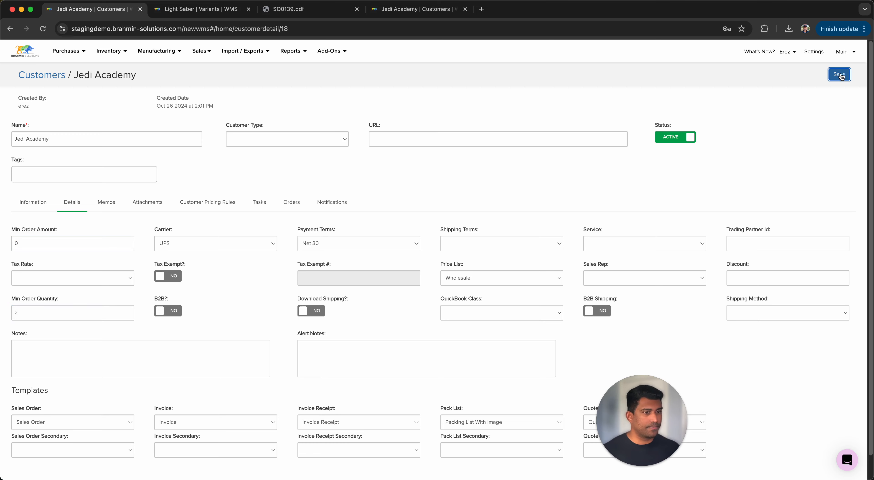
- Look through the customer's memos, attachments and customer pricing rules
{"action": "left_click", "coordinate": [108, 202]}
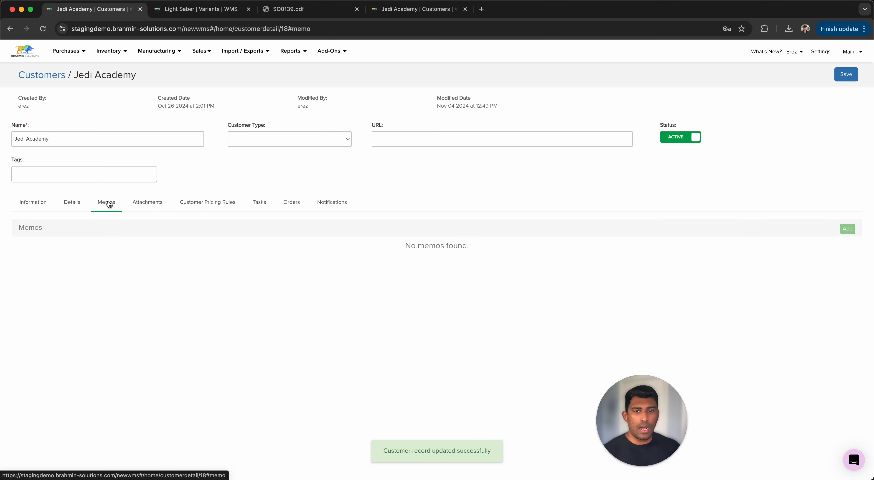
{"action": "left_click", "coordinate": [146, 202]}
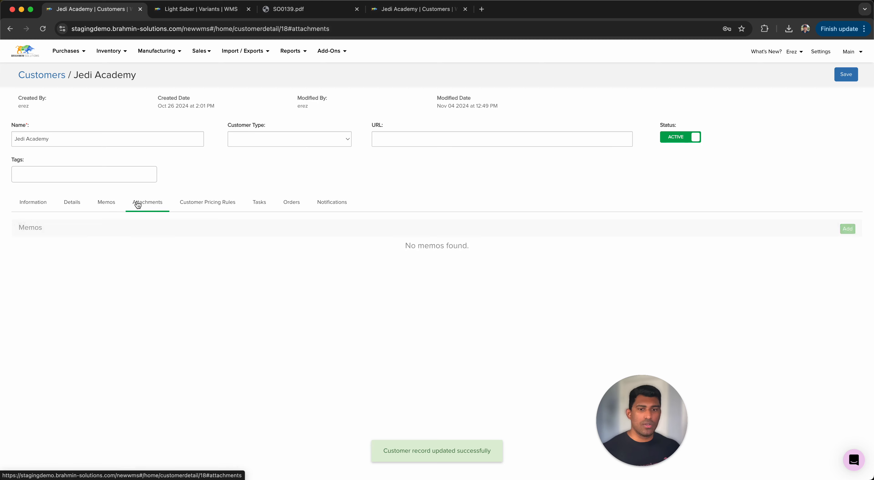
{"action": "left_click", "coordinate": [208, 202]}
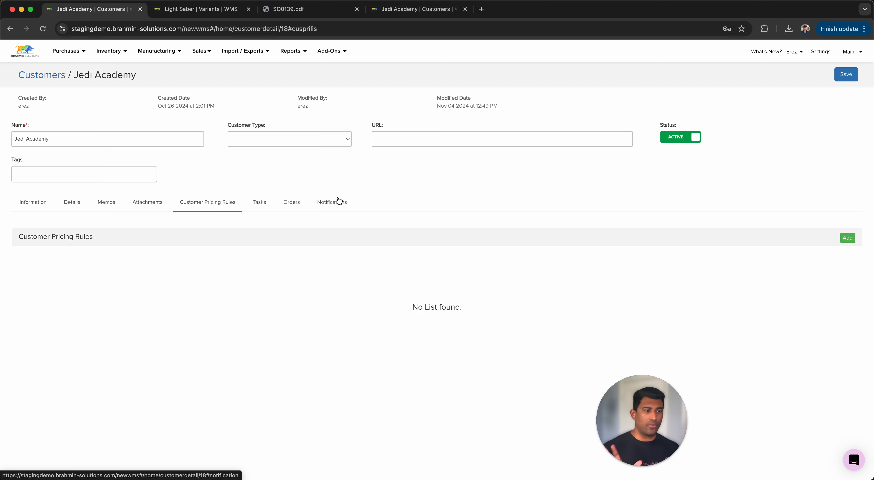
- Leave the customer record and return to the list of sales orders
{"action": "left_click", "coordinate": [61, 80]}
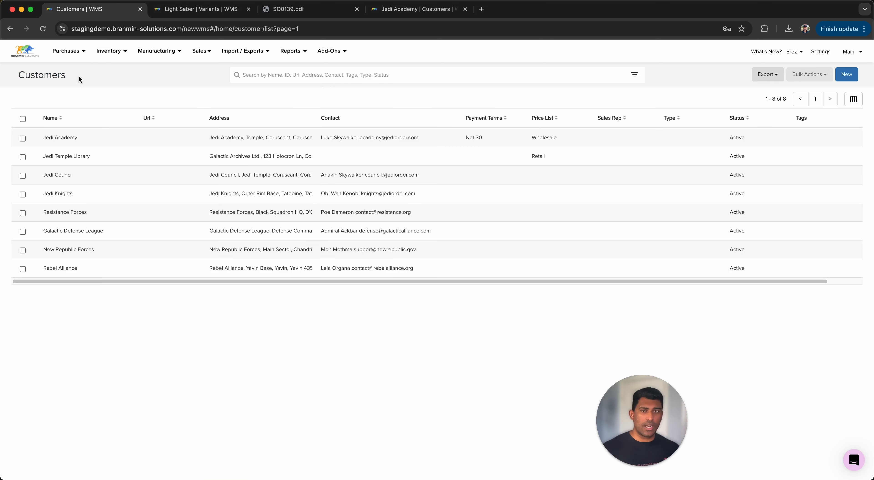
{"action": "left_click", "coordinate": [209, 54]}
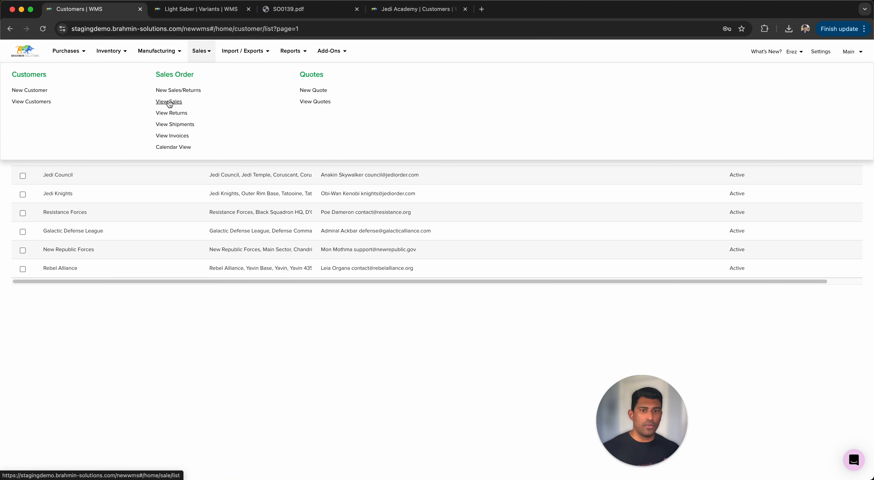
{"action": "left_click", "coordinate": [169, 103]}
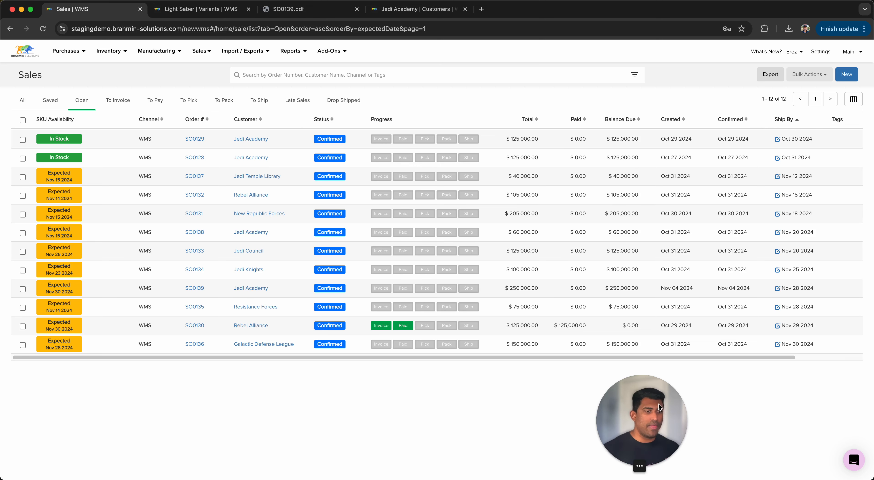
{"action": "left_click_drag", "start_coordinate": [648, 433], "coordinate": [4, 431]}
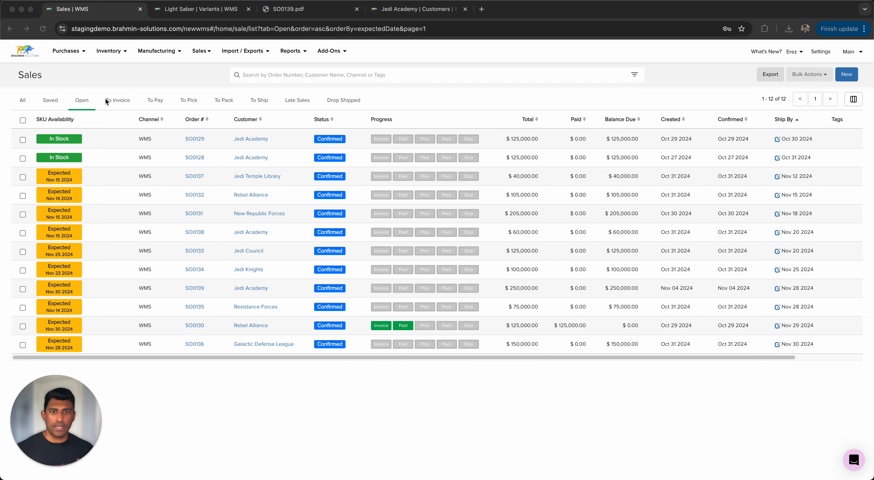
- Review the sales orders filtered by the To Invoice, Open and Saved stages
{"action": "left_click", "coordinate": [117, 105]}
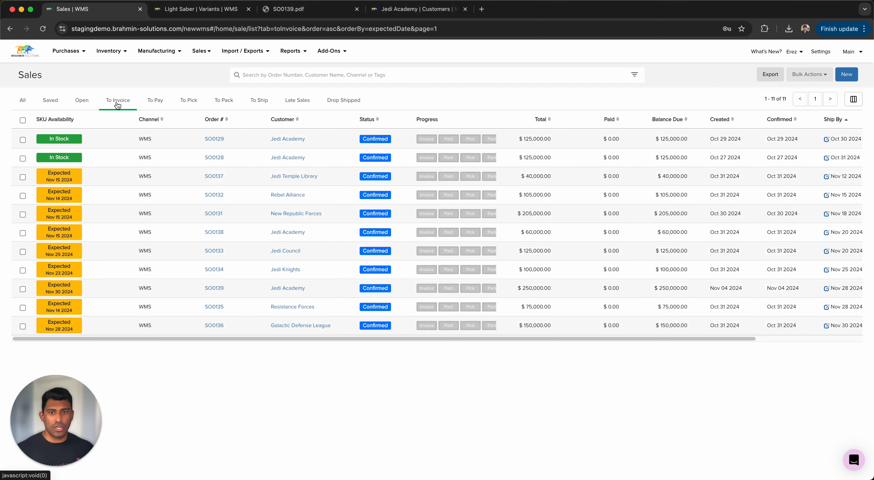
{"action": "left_click", "coordinate": [77, 104]}
{"action": "left_click", "coordinate": [106, 106]}
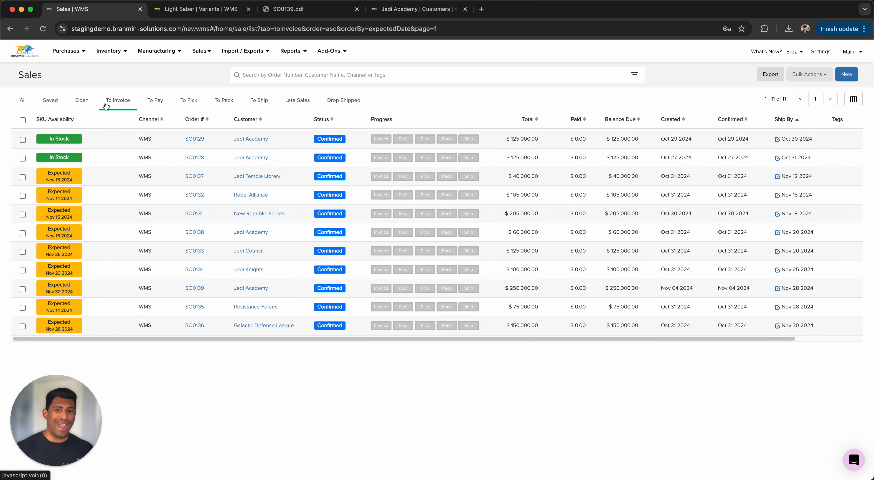
{"action": "left_click", "coordinate": [82, 101]}
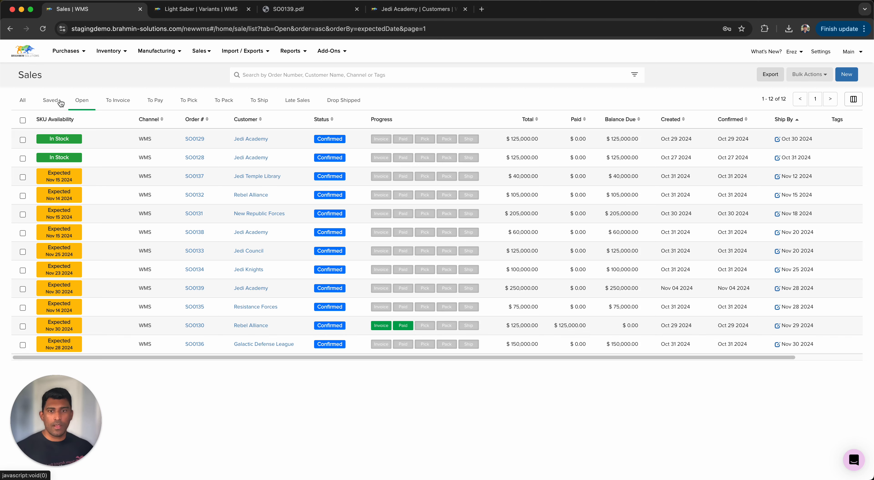
{"action": "left_click", "coordinate": [60, 103]}
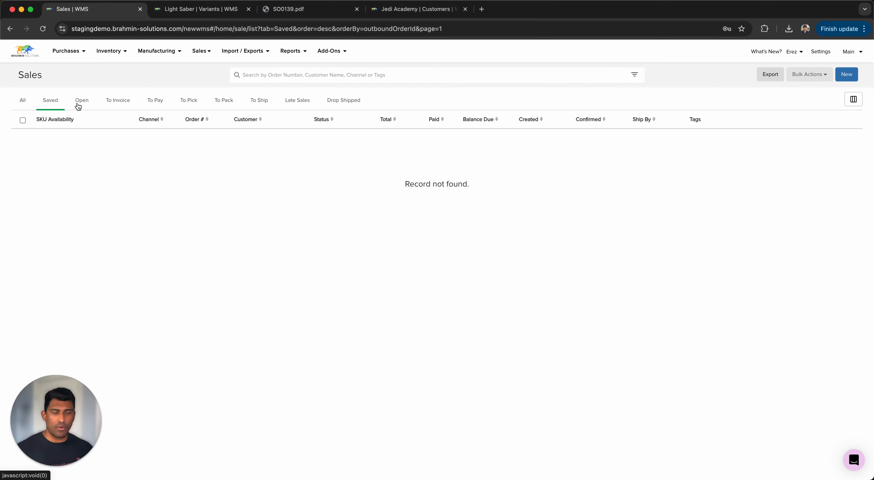
- Show the open sales orders and add the Ref Order # column to the list
{"action": "left_click", "coordinate": [78, 106]}
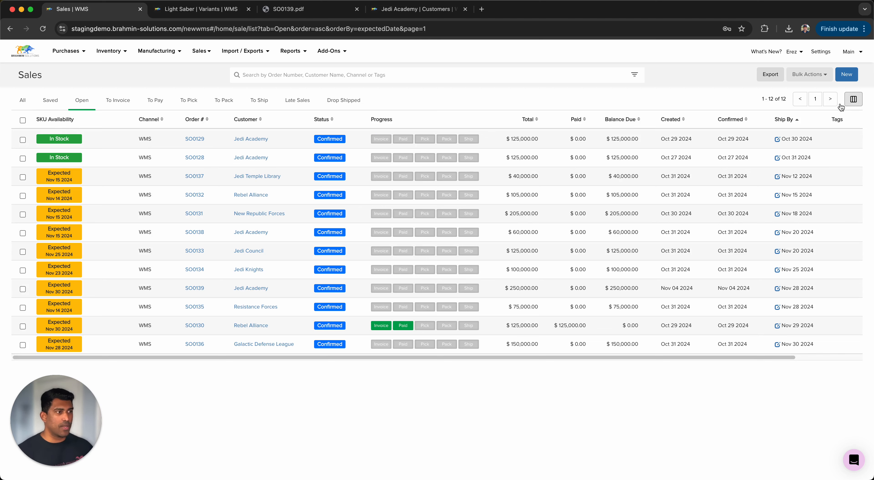
{"action": "left_click", "coordinate": [851, 101]}
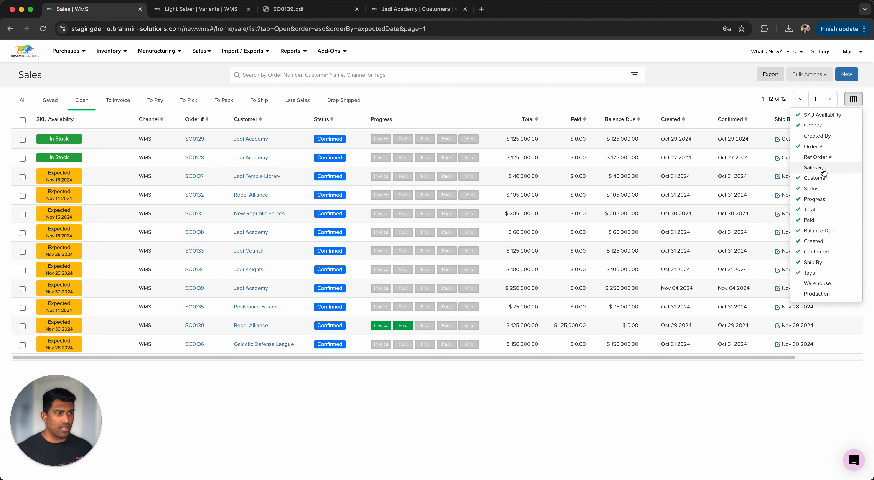
{"action": "left_click", "coordinate": [830, 159]}
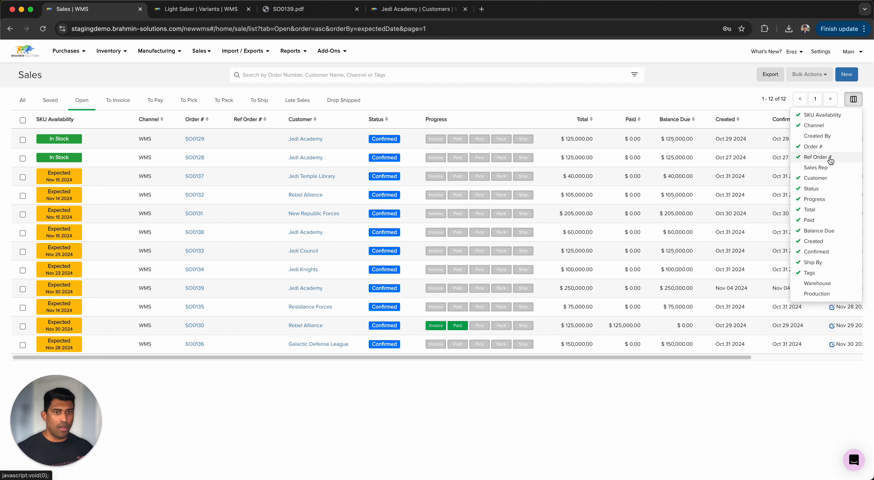
- Remove the Ref Order # column from the open sales orders list
{"action": "left_click", "coordinate": [830, 158]}
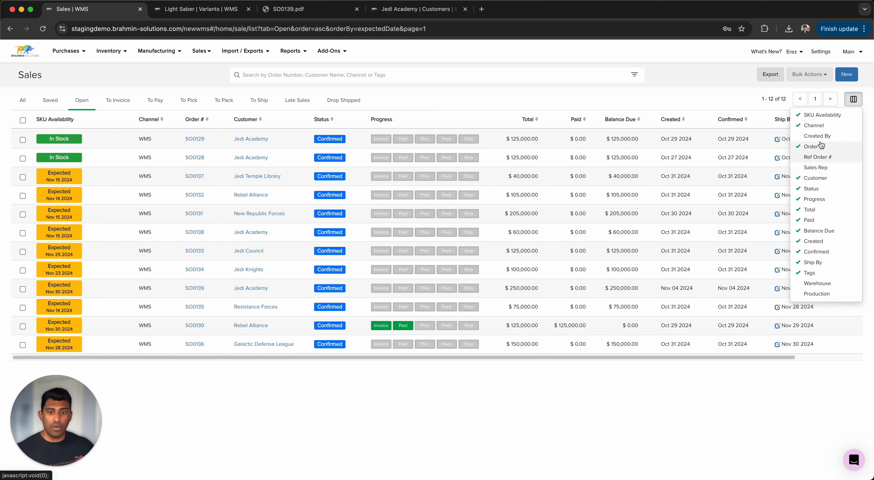
{"action": "left_click", "coordinate": [733, 94]}
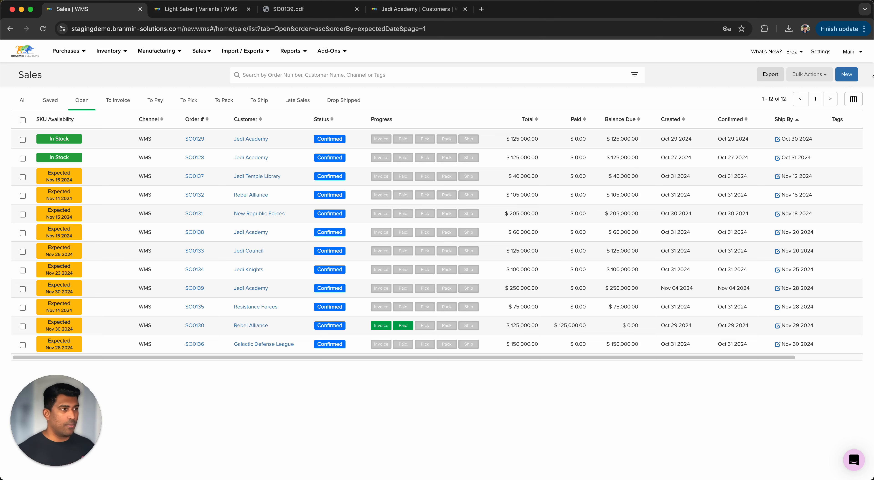
- Create a new sales order and assign Jedi Academy as its customer
{"action": "left_click", "coordinate": [846, 74]}
{"action": "left_click", "coordinate": [139, 157]}
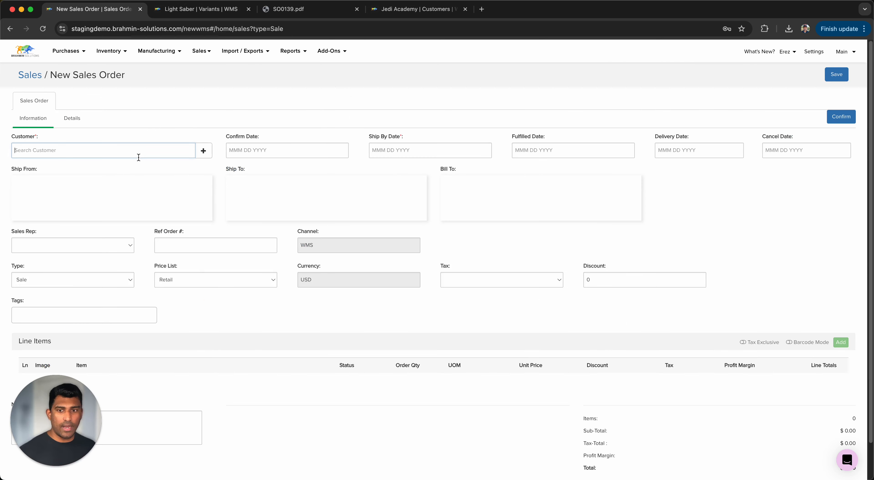
{"action": "type", "text": "jed"}
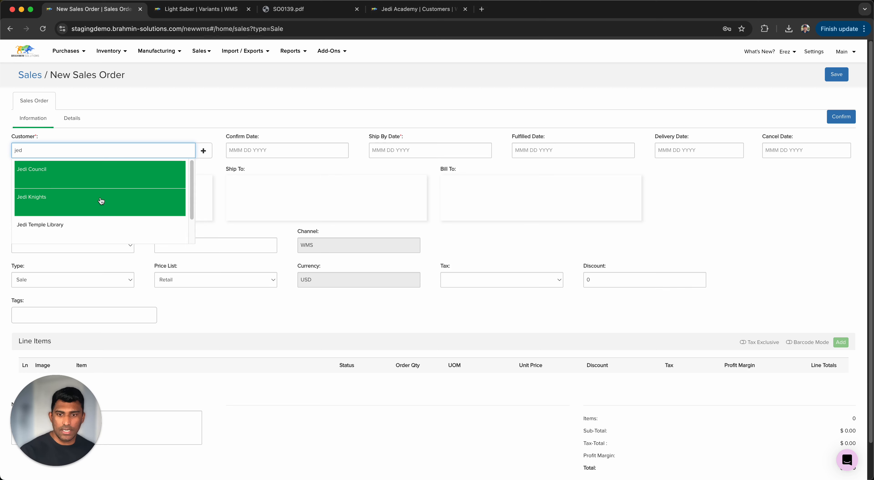
{"action": "scroll", "coordinate": [101, 201], "scroll_direction": "down", "scroll_amount": 1}
{"action": "left_click", "coordinate": [97, 219]}
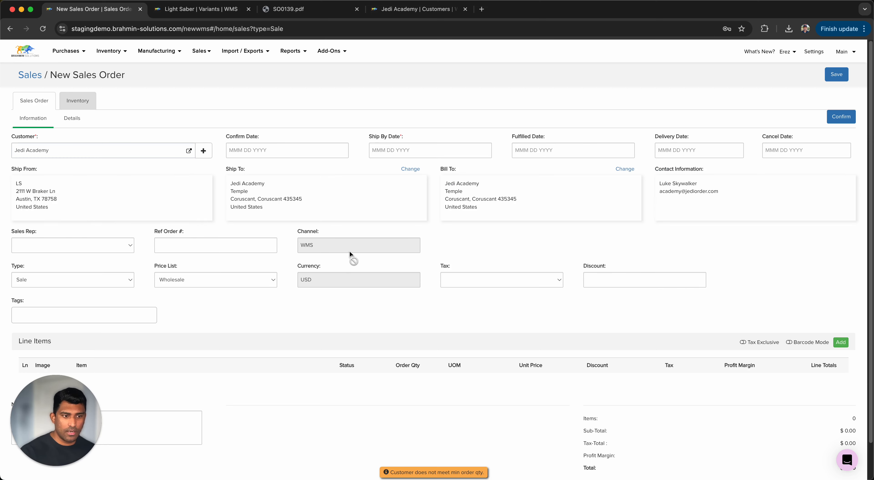
- Review the customer details filled into the new order and check the selectable ship-to addresses without changing the selection
{"action": "scroll", "coordinate": [351, 256], "scroll_direction": "down", "scroll_amount": 2}
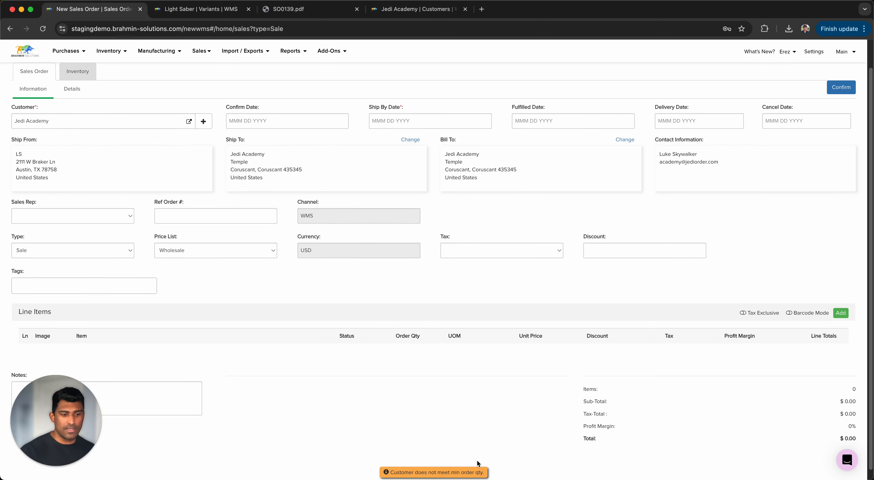
{"action": "scroll", "coordinate": [480, 412], "scroll_direction": "up", "scroll_amount": 2}
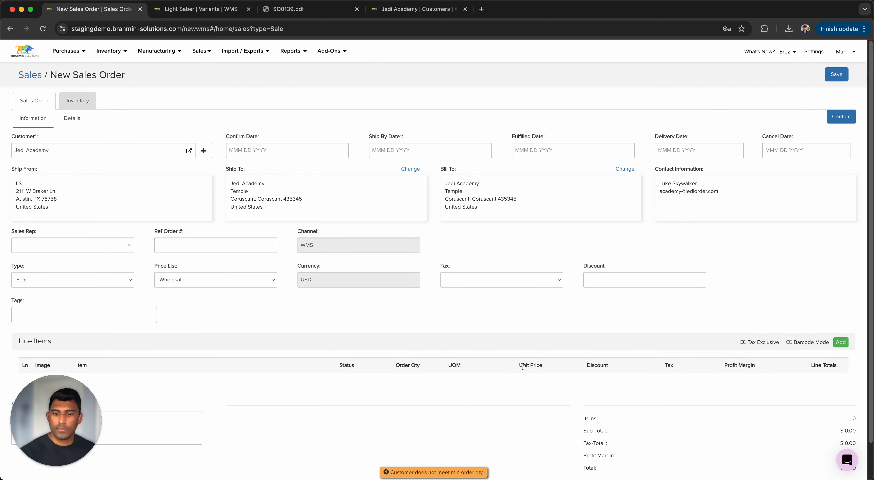
{"action": "scroll", "coordinate": [529, 356], "scroll_direction": "down", "scroll_amount": 2}
{"action": "scroll", "coordinate": [491, 326], "scroll_direction": "up", "scroll_amount": 2}
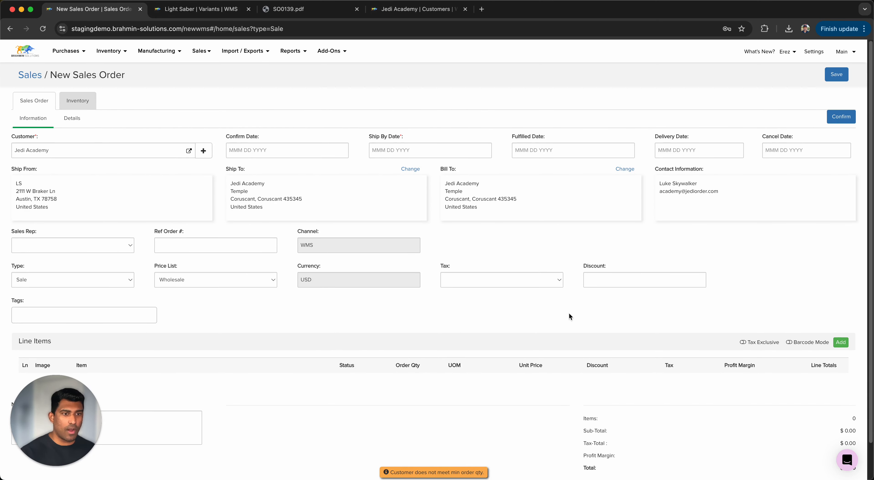
{"action": "scroll", "coordinate": [475, 292], "scroll_direction": "down", "scroll_amount": 2}
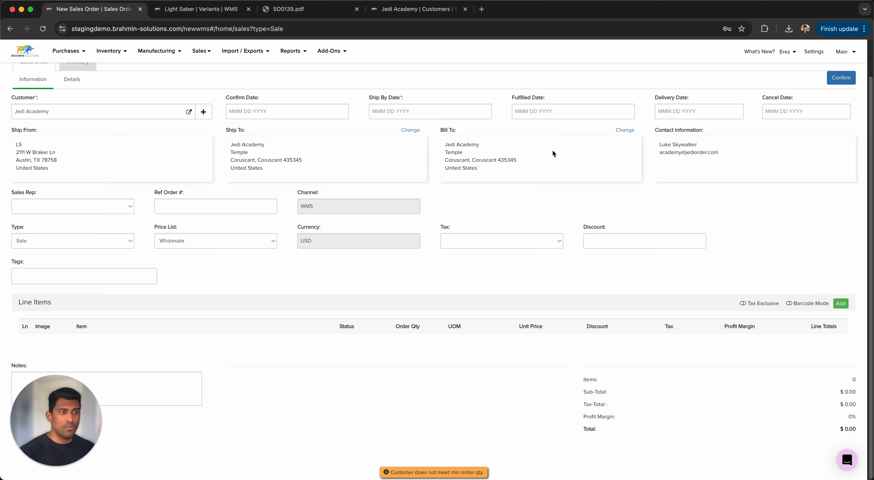
{"action": "left_click", "coordinate": [419, 130]}
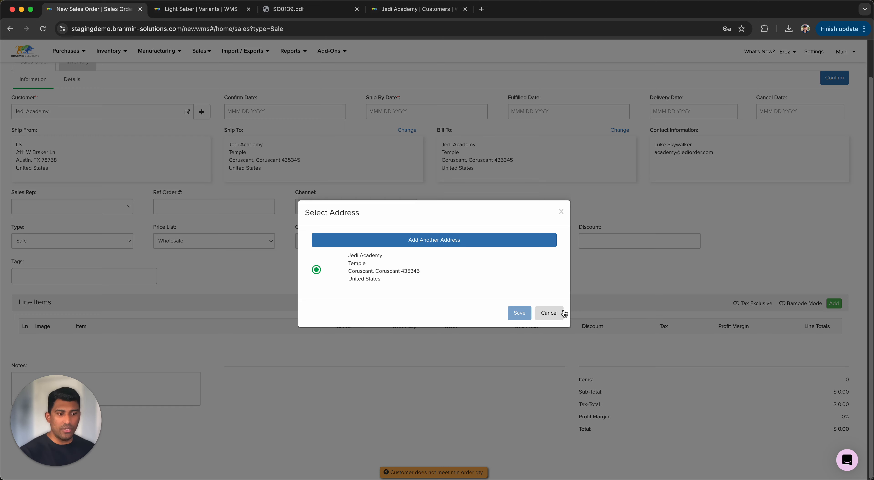
{"action": "left_click", "coordinate": [552, 312]}
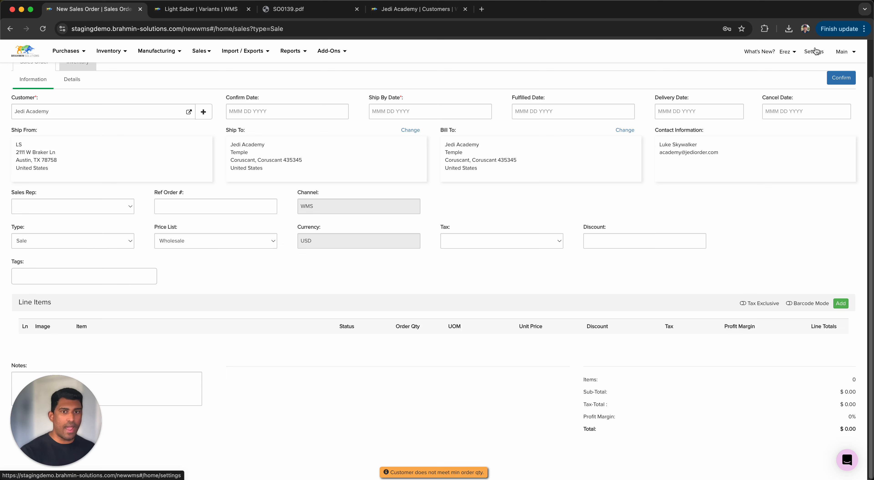
- In the browser tab showing the Light Saber variant, go to the configuration settings and show the custom fields for sales orders
{"action": "key", "text": "ctrl+Tab"}
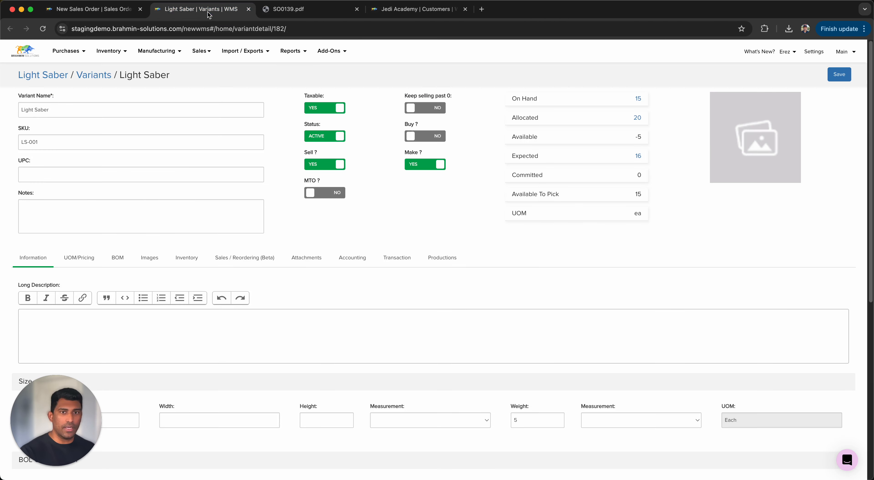
{"action": "left_click", "coordinate": [815, 54]}
{"action": "left_click", "coordinate": [38, 123]}
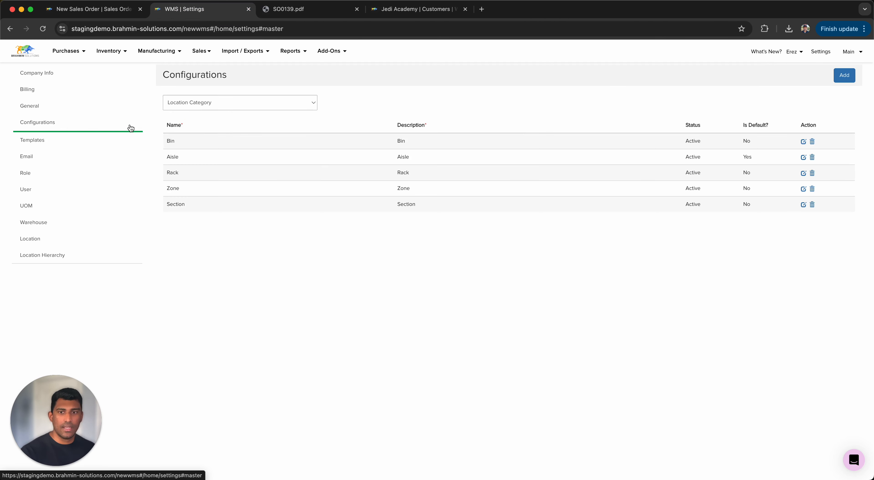
{"action": "left_click", "coordinate": [226, 108]}
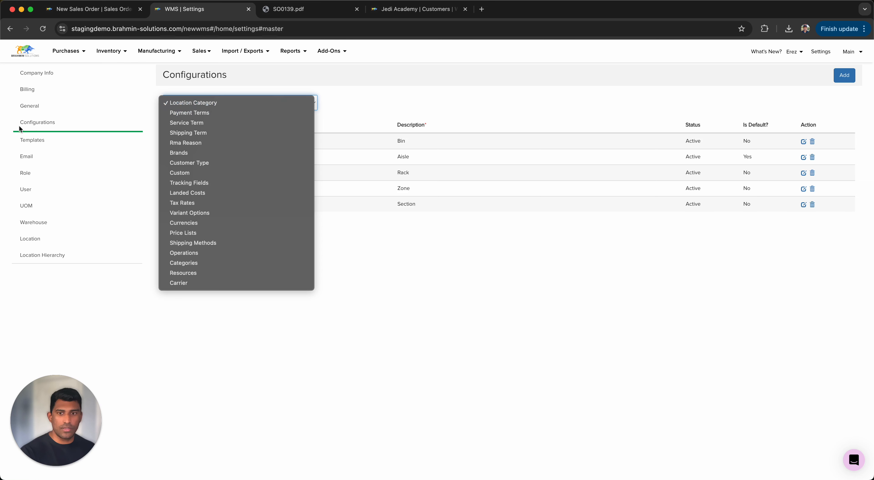
{"action": "left_click", "coordinate": [37, 126]}
{"action": "left_click", "coordinate": [203, 108]}
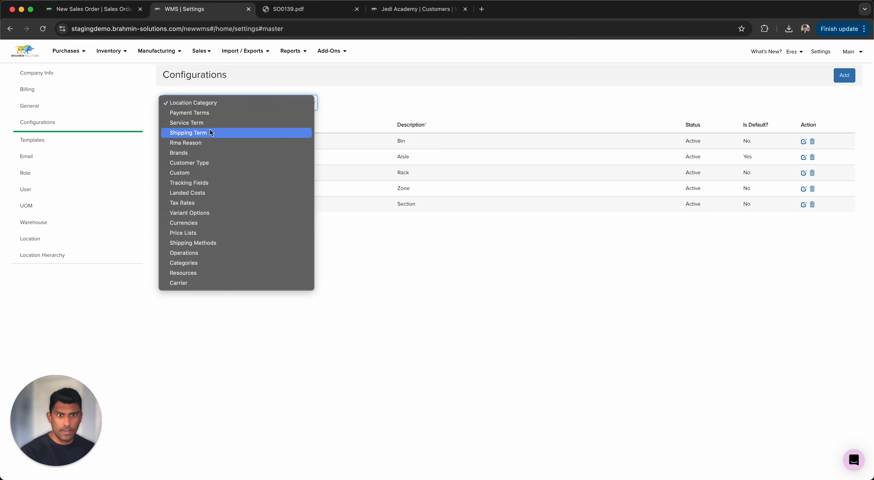
{"action": "left_click", "coordinate": [207, 174]}
{"action": "left_click", "coordinate": [352, 108]}
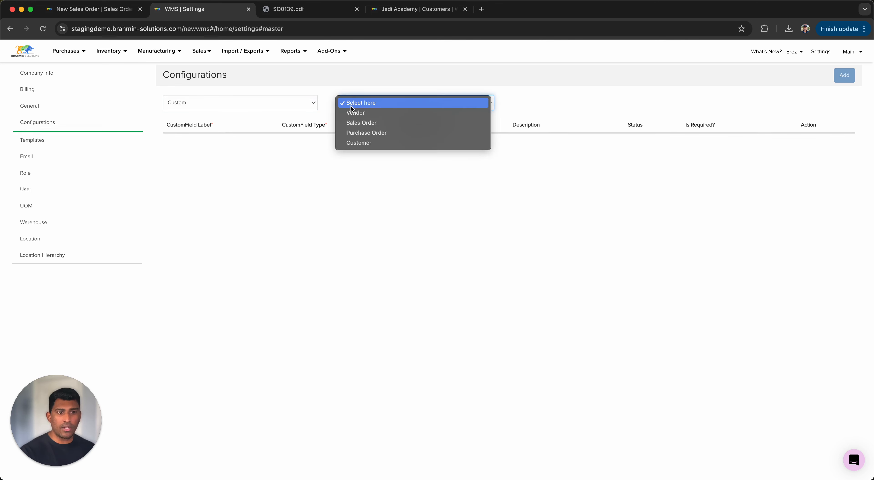
{"action": "left_click", "coordinate": [374, 125]}
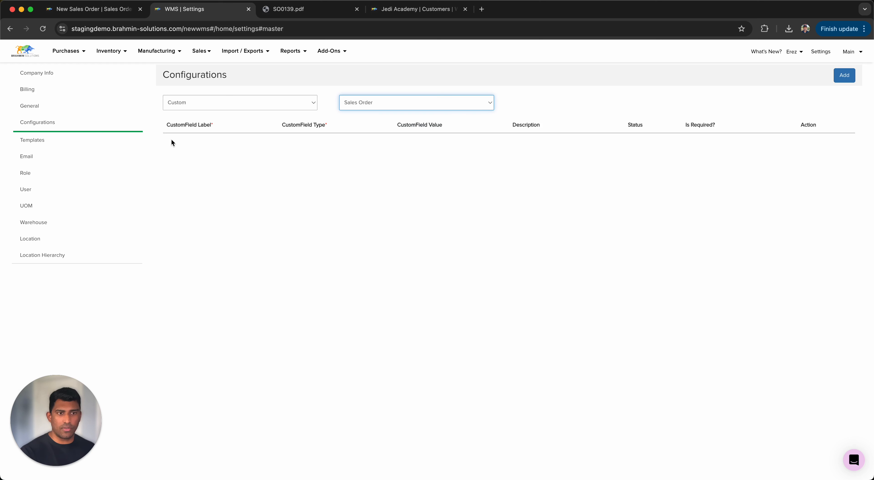
{"action": "left_click", "coordinate": [202, 183]}
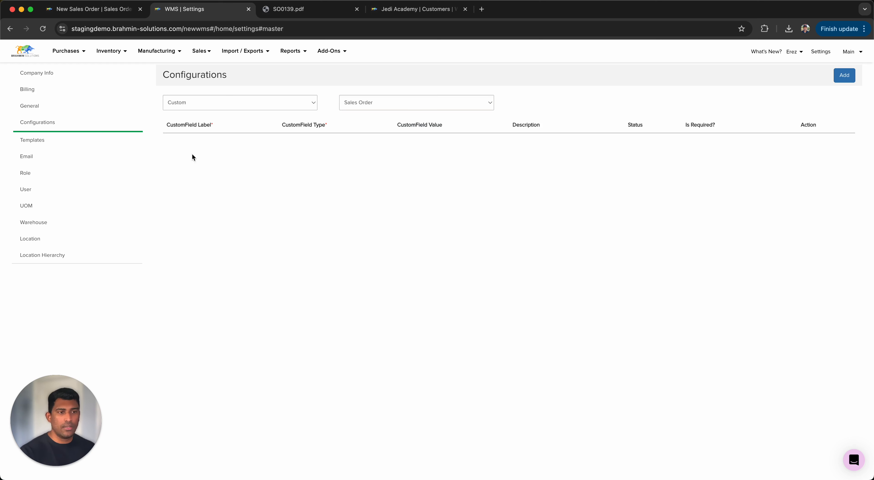
- Start a new sales order custom field and examine the available field types without choosing one
{"action": "left_click", "coordinate": [839, 77]}
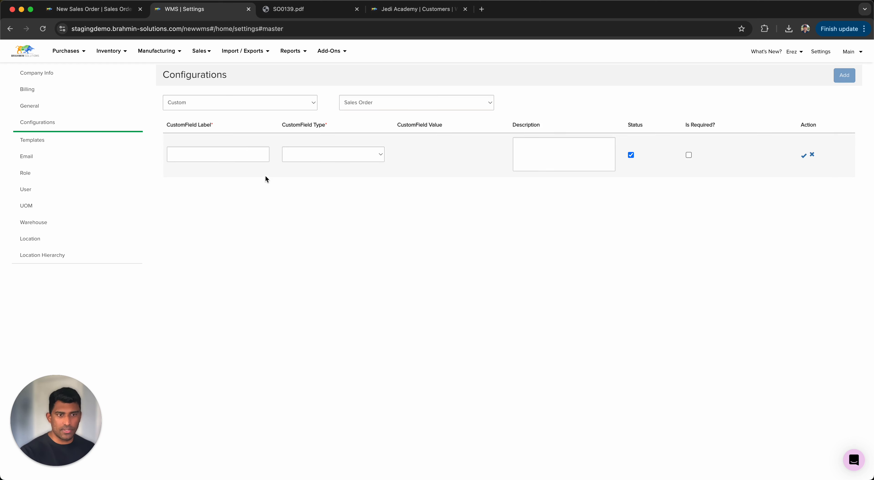
{"action": "left_click", "coordinate": [316, 159]}
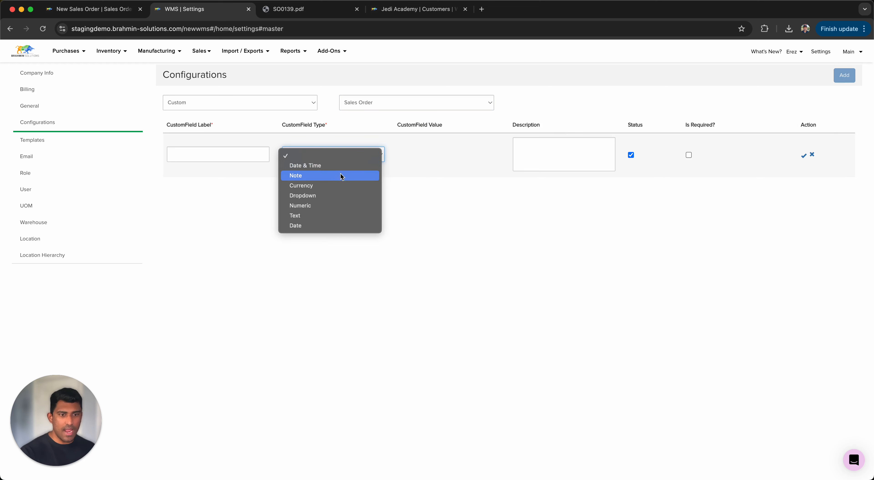
{"action": "left_click", "coordinate": [407, 204]}
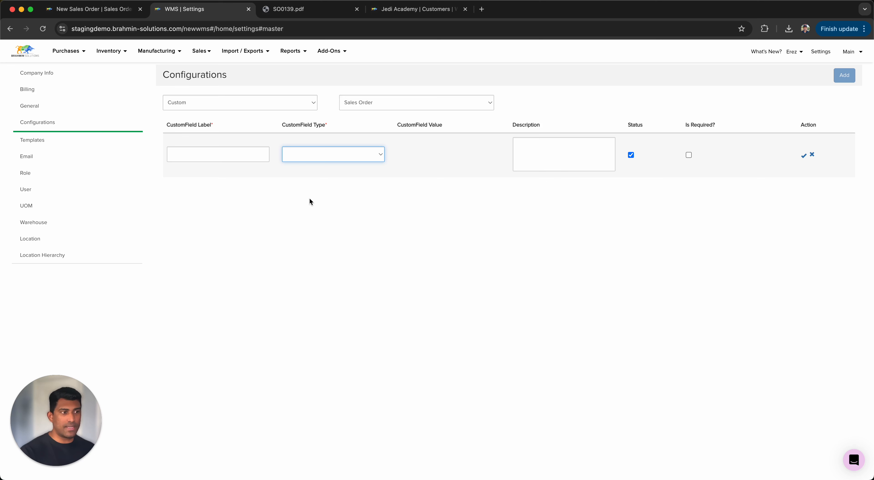
{"action": "left_click", "coordinate": [312, 159]}
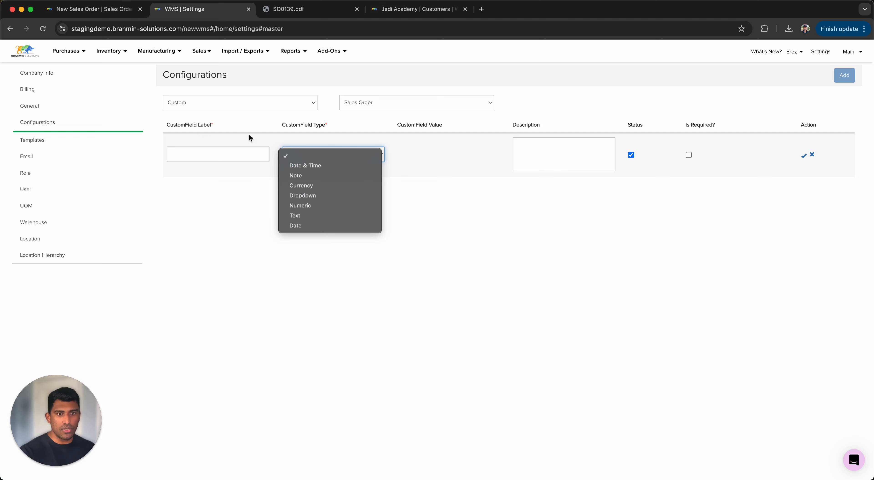
{"action": "left_click", "coordinate": [246, 203]}
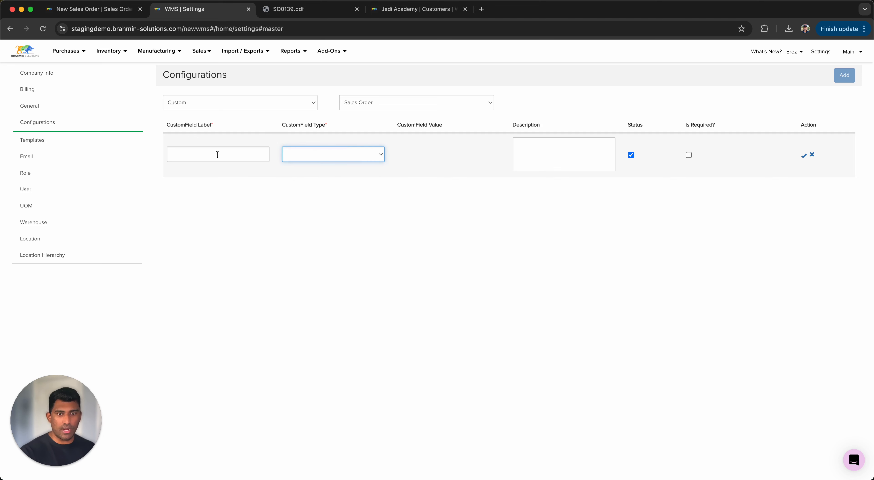
- Return to the new sales order and add a Light Saber (LS-001) line item with an order quantity of 10
{"action": "left_click", "coordinate": [112, 12]}
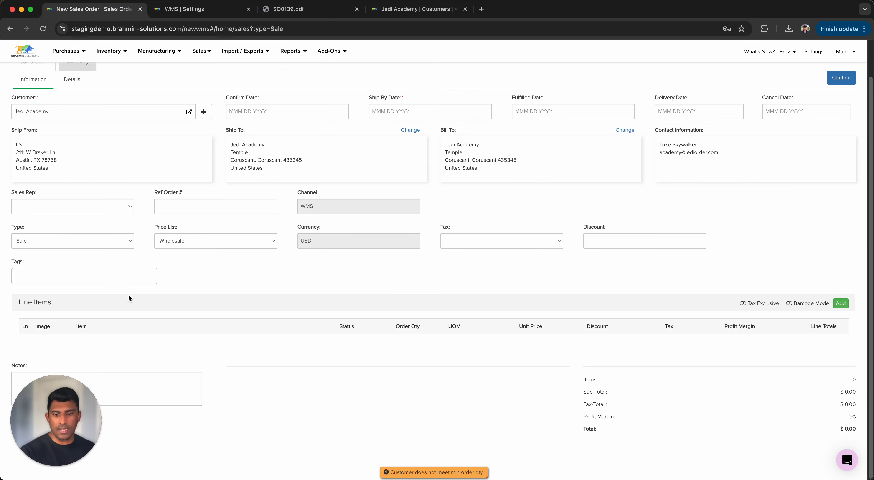
{"action": "left_click", "coordinate": [839, 303]}
{"action": "scroll", "coordinate": [197, 298], "scroll_direction": "down", "scroll_amount": 2}
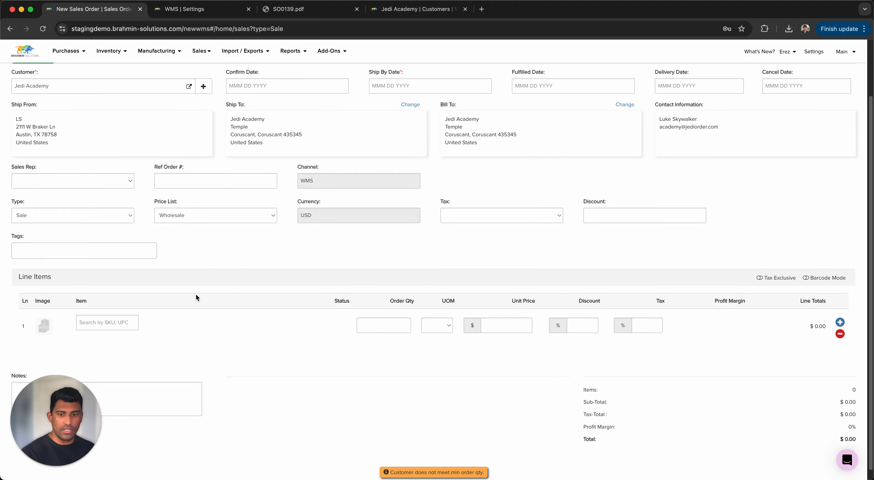
{"action": "left_click", "coordinate": [122, 312]}
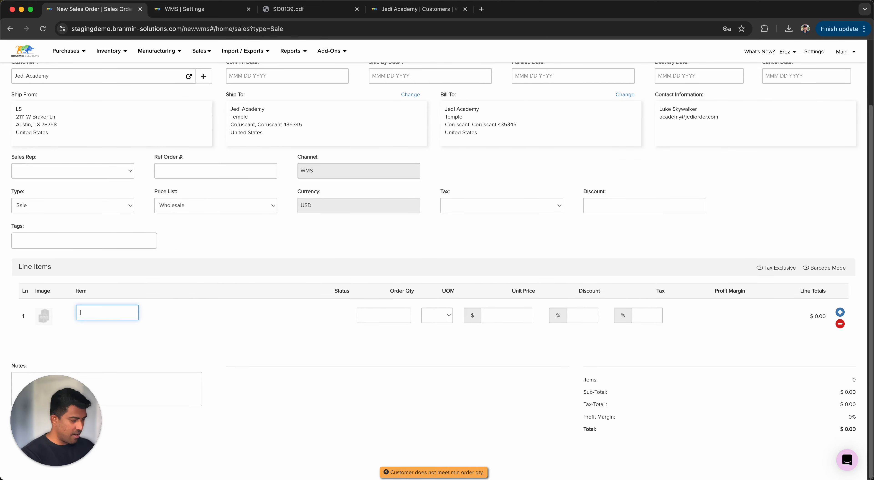
{"action": "type", "text": "li"}
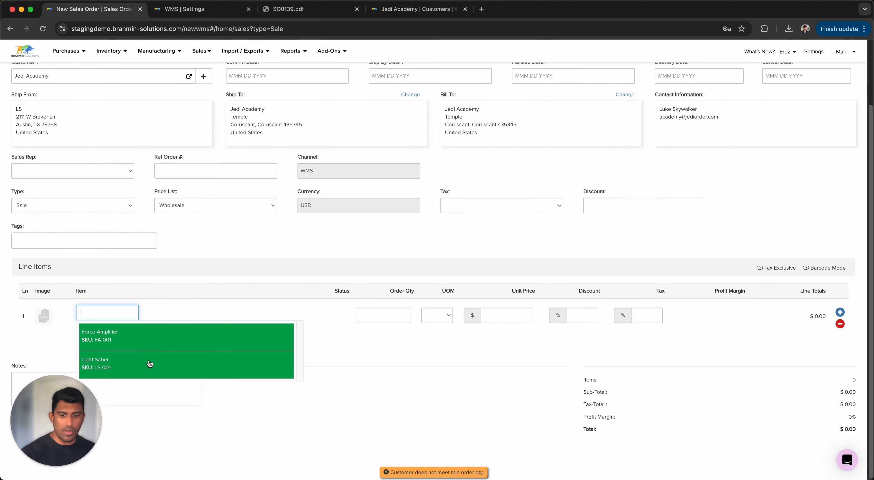
{"action": "left_click", "coordinate": [150, 365]}
{"action": "left_click", "coordinate": [374, 320]}
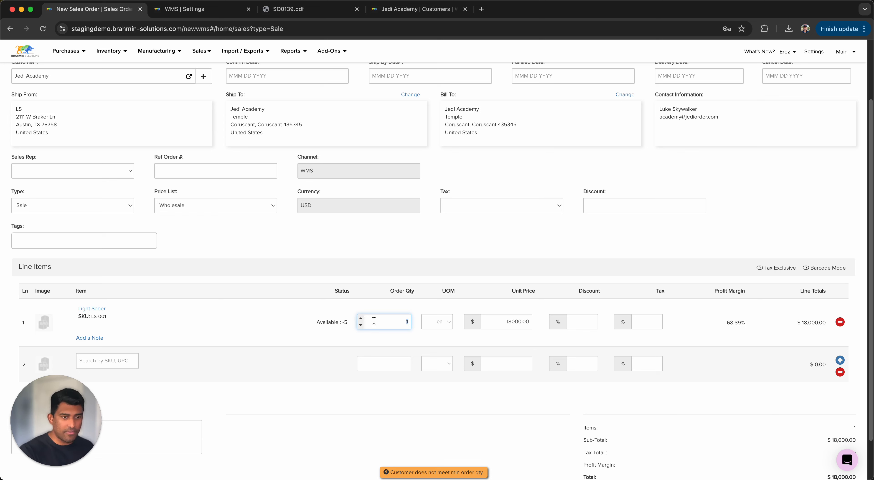
{"action": "type", "text": "0"}
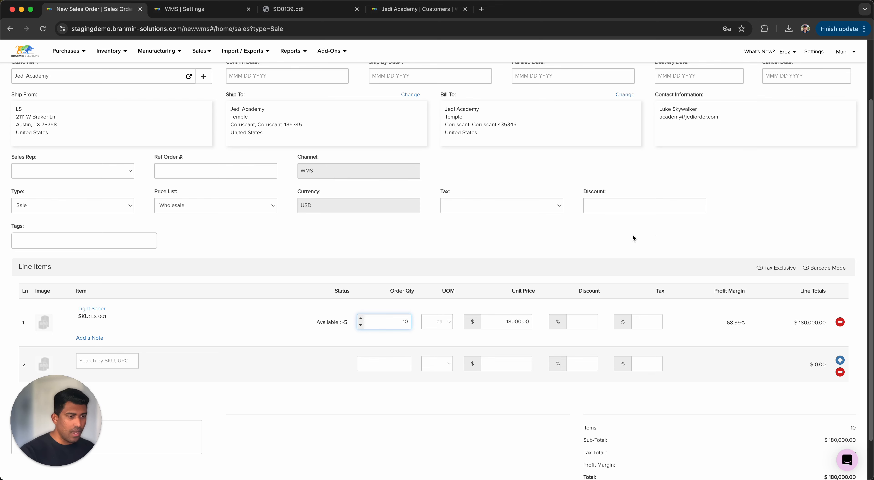
{"action": "left_click", "coordinate": [651, 231]}
- Add a Force Amplifier (FA-001) as the second line item, keeping an order quantity of 1
{"action": "scroll", "coordinate": [685, 239], "scroll_direction": "up", "scroll_amount": 2}
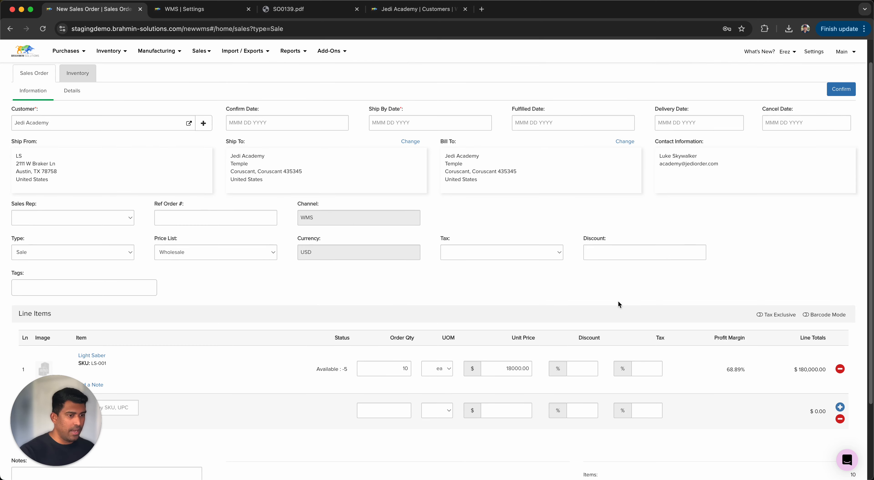
{"action": "scroll", "coordinate": [273, 321], "scroll_direction": "down", "scroll_amount": 4}
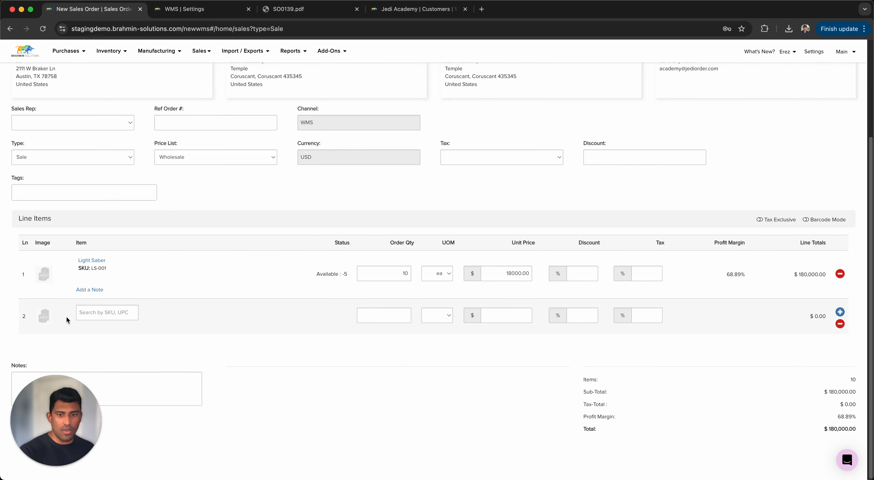
{"action": "left_click", "coordinate": [113, 316]}
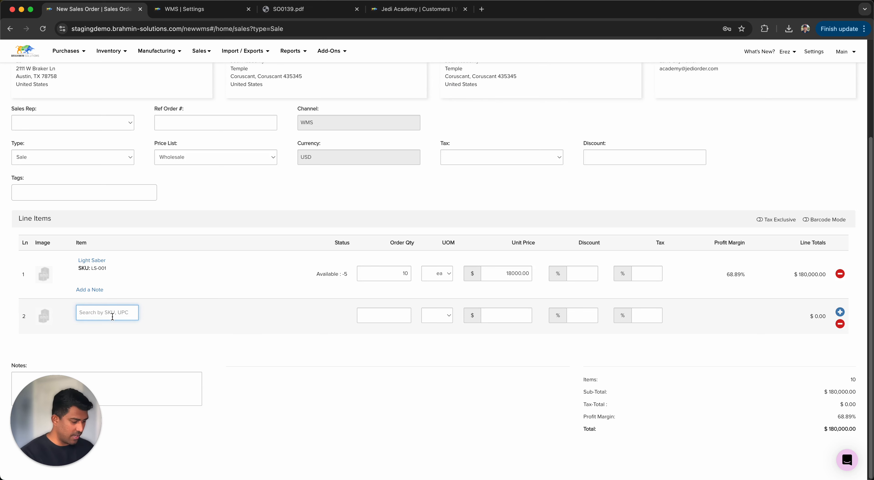
{"action": "type", "text": "fo"}
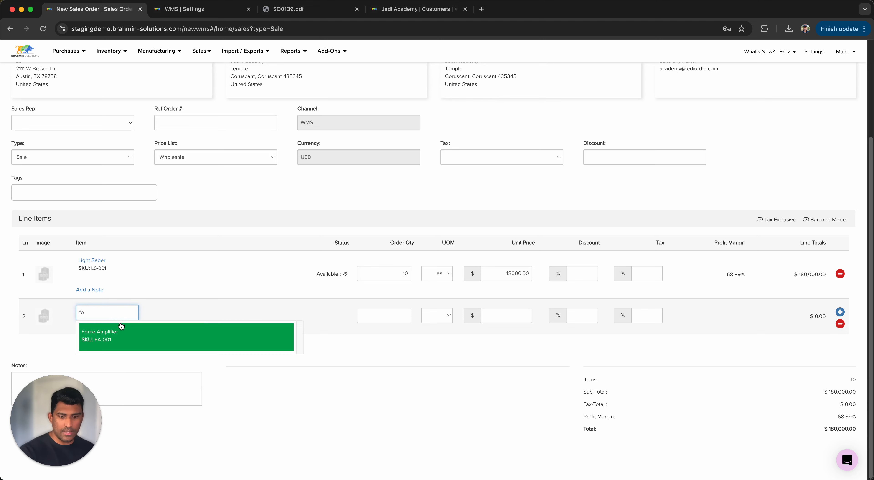
{"action": "left_click", "coordinate": [122, 334]}
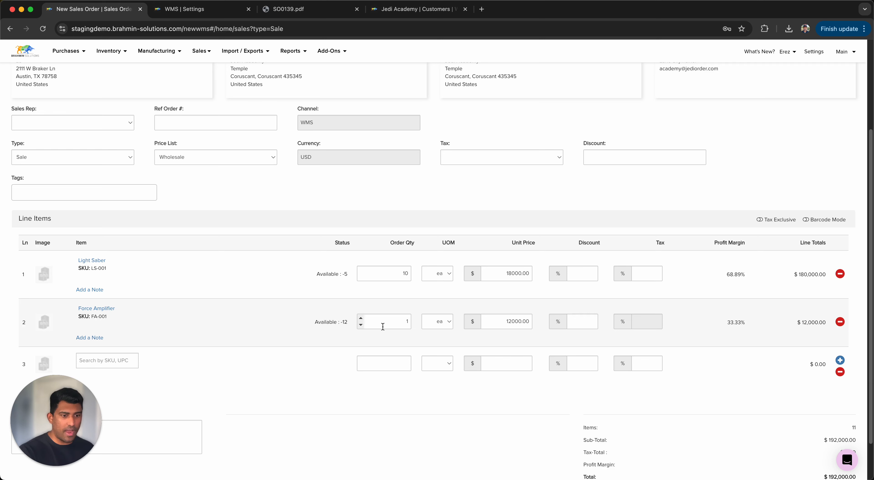
{"action": "left_click", "coordinate": [389, 321]}
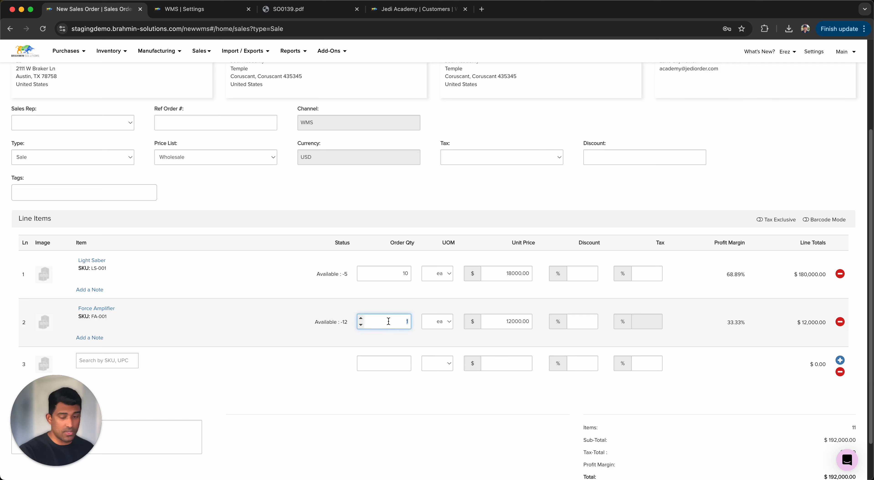
- Save the new sales order without choosing a ship-by date
{"action": "scroll", "coordinate": [238, 339], "scroll_direction": "down", "scroll_amount": 3}
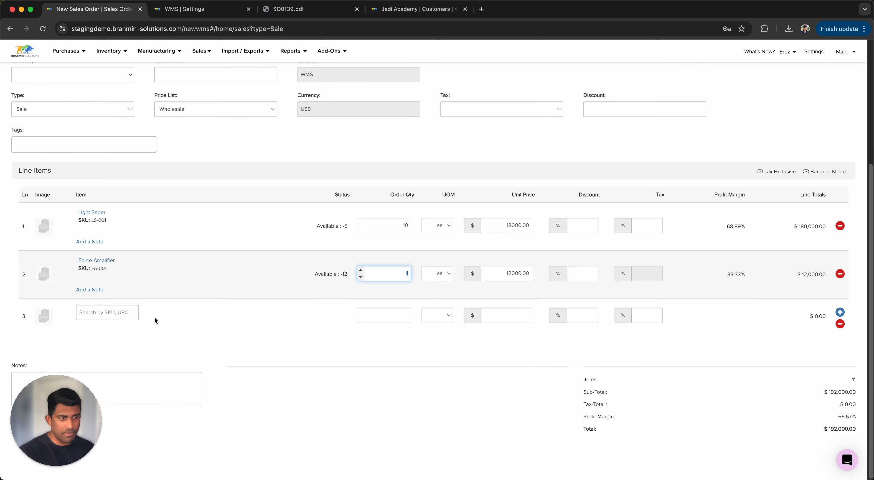
{"action": "scroll", "coordinate": [612, 267], "scroll_direction": "up", "scroll_amount": 10}
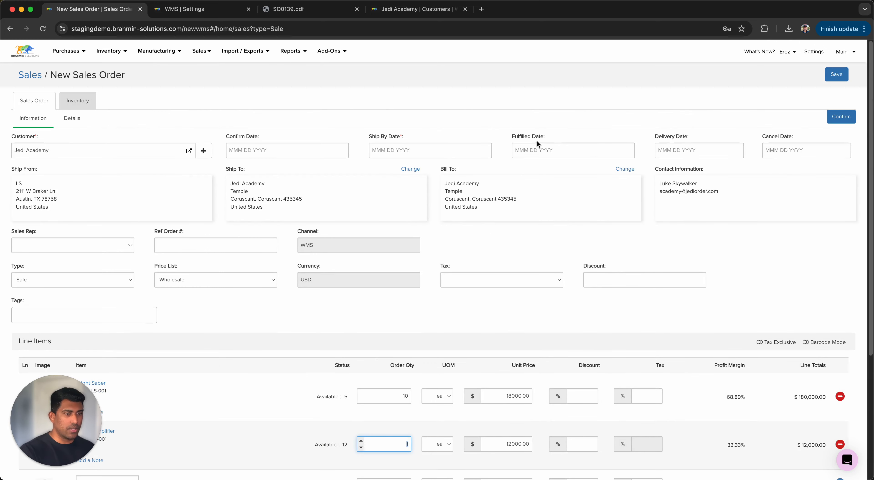
{"action": "left_click", "coordinate": [395, 150]}
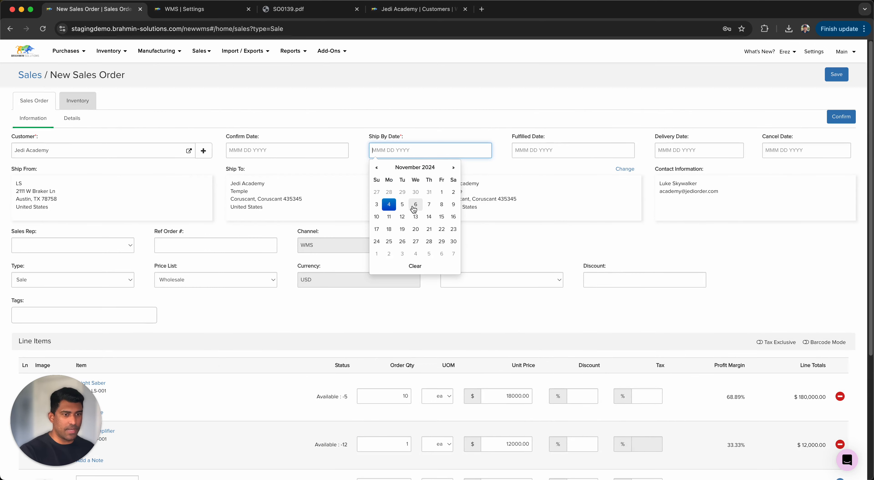
{"action": "left_click", "coordinate": [694, 94]}
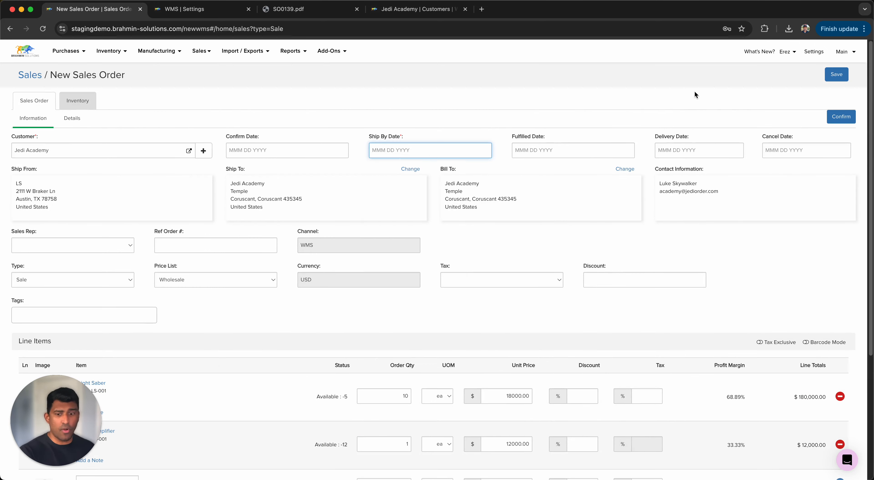
{"action": "left_click", "coordinate": [828, 77]}
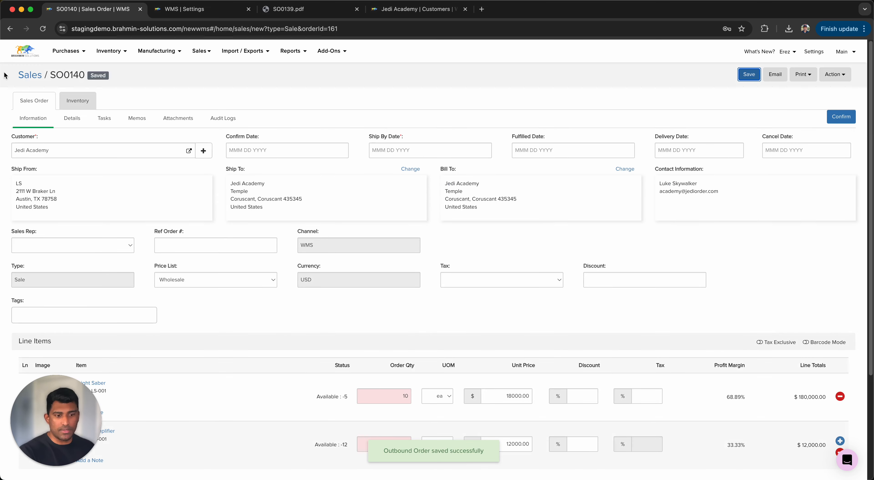
- Go back to the sales list, show the saved orders and open the new Jedi Academy order
{"action": "left_click", "coordinate": [32, 76]}
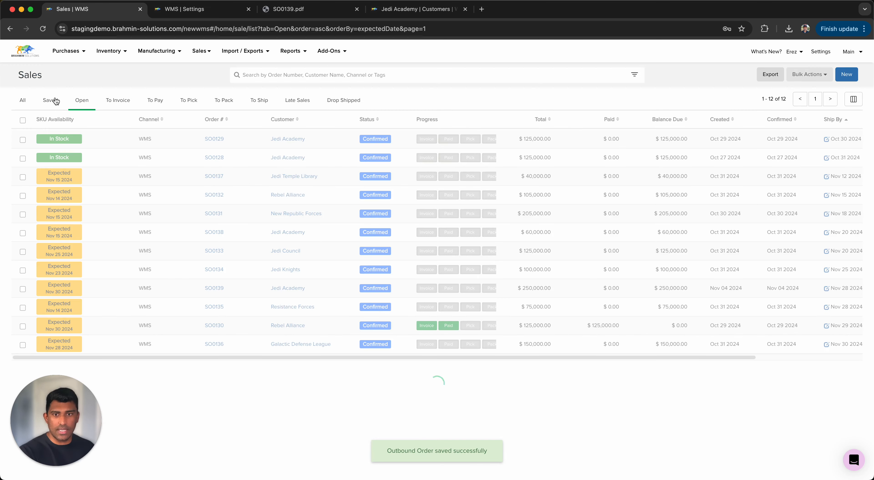
{"action": "left_click", "coordinate": [54, 100]}
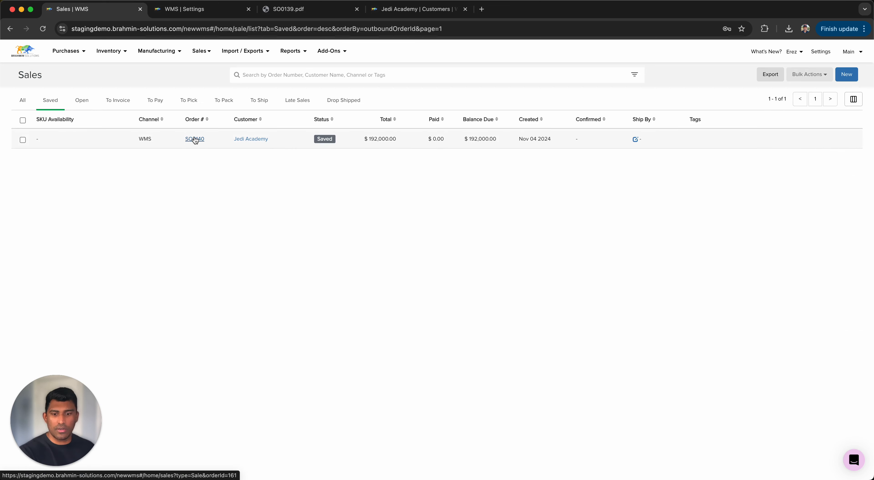
{"action": "left_click", "coordinate": [195, 139]}
- Set the order's ship-by date to Dec 02 2024, confirm the order and check its line items
{"action": "left_click", "coordinate": [465, 146]}
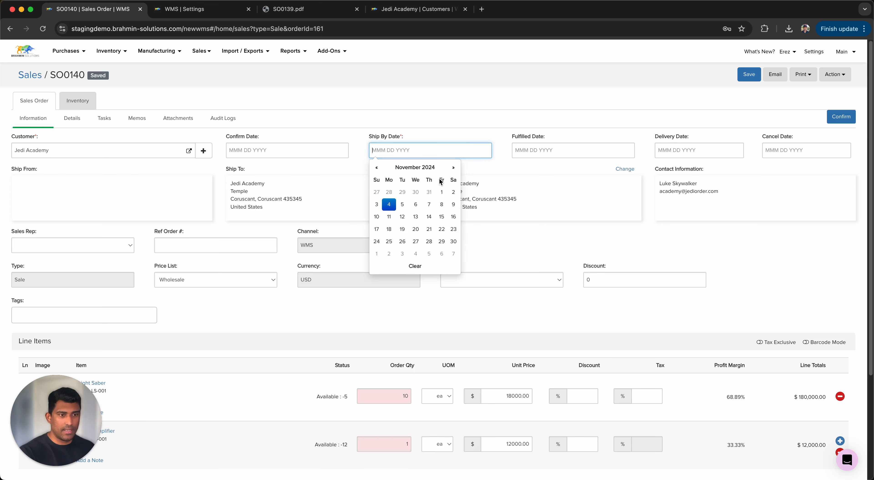
{"action": "left_click", "coordinate": [389, 255]}
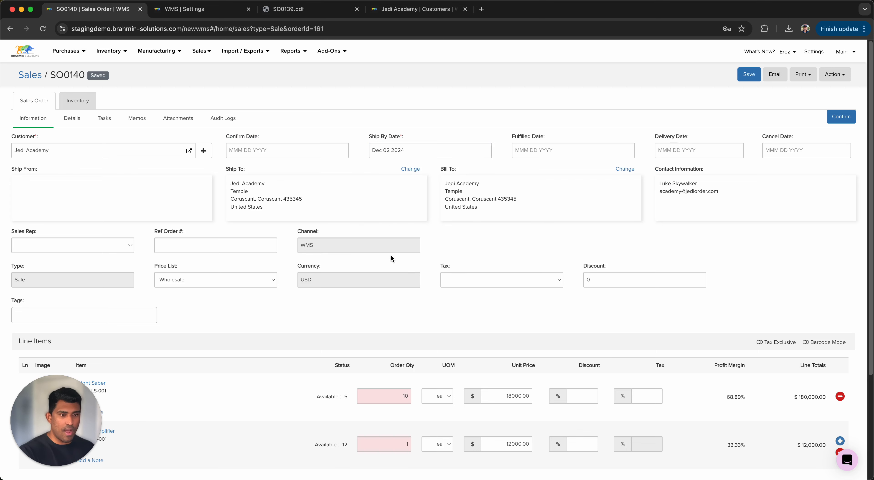
{"action": "left_click", "coordinate": [840, 119]}
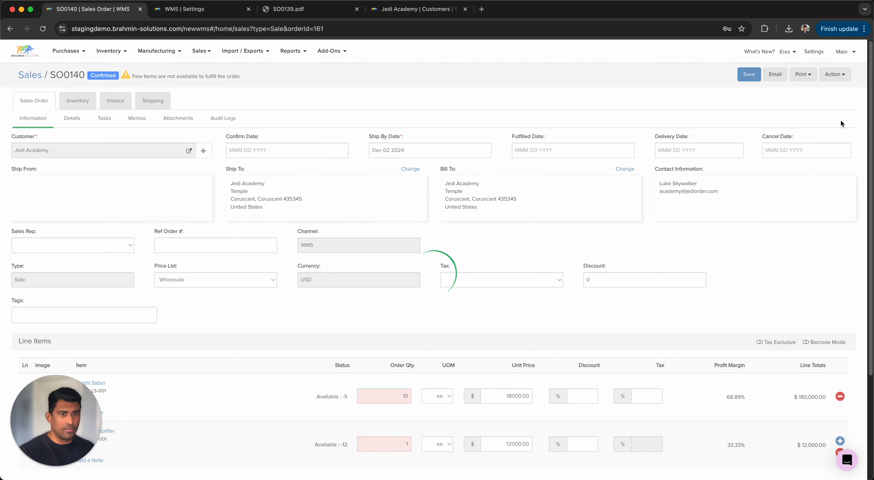
{"action": "scroll", "coordinate": [566, 216], "scroll_direction": "down", "scroll_amount": 3}
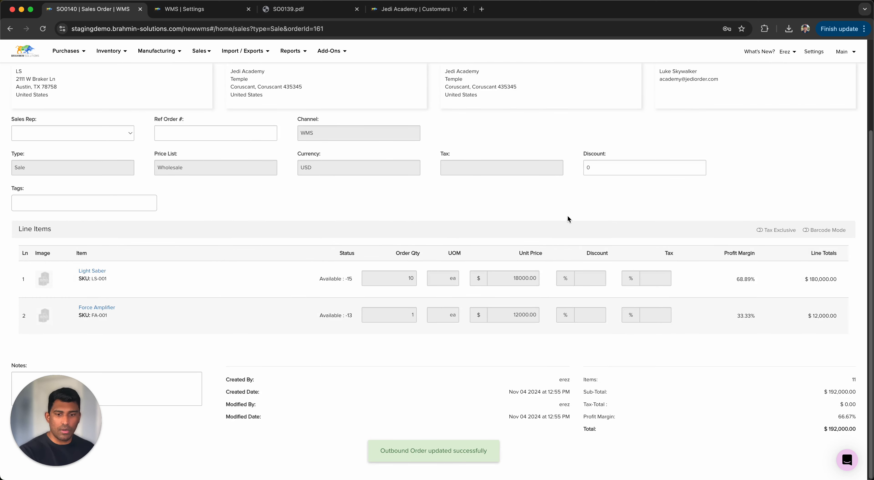
{"action": "scroll", "coordinate": [566, 207], "scroll_direction": "up", "scroll_amount": 3}
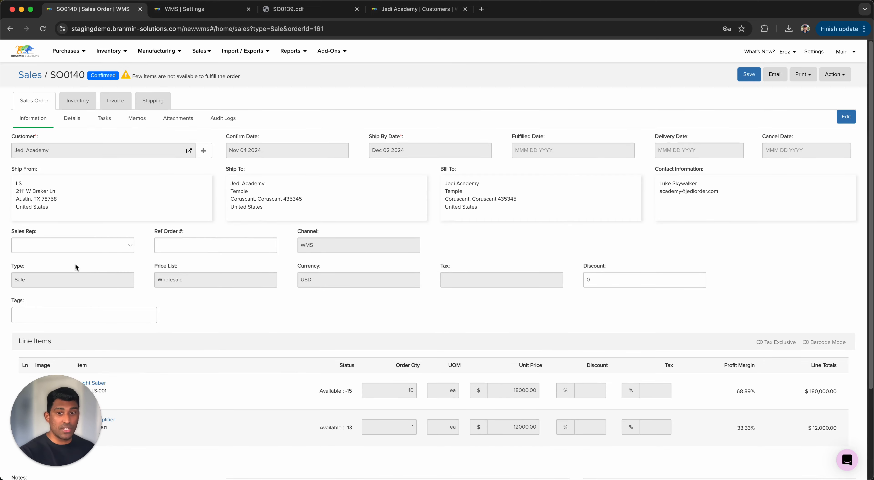
- Examine the confirmed order's invoice, shipping, memos, attachments and details sections without changing anything
{"action": "left_click", "coordinate": [116, 103]}
{"action": "left_click", "coordinate": [158, 105]}
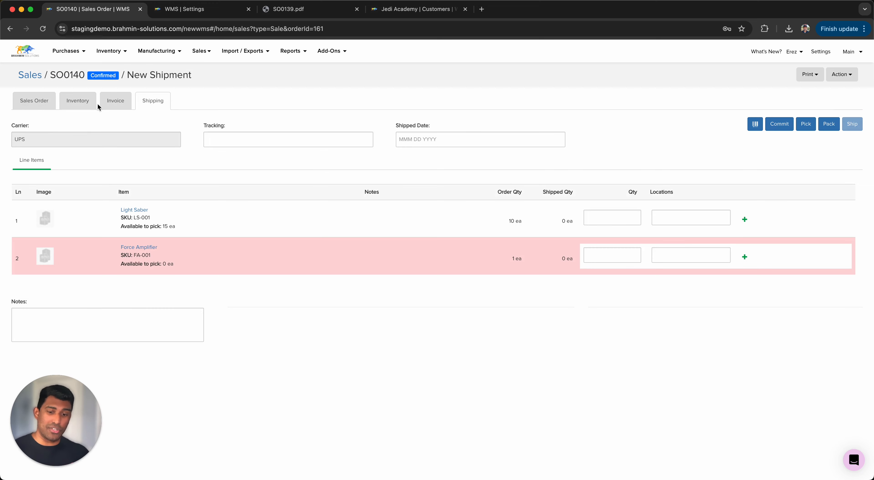
{"action": "left_click", "coordinate": [53, 102]}
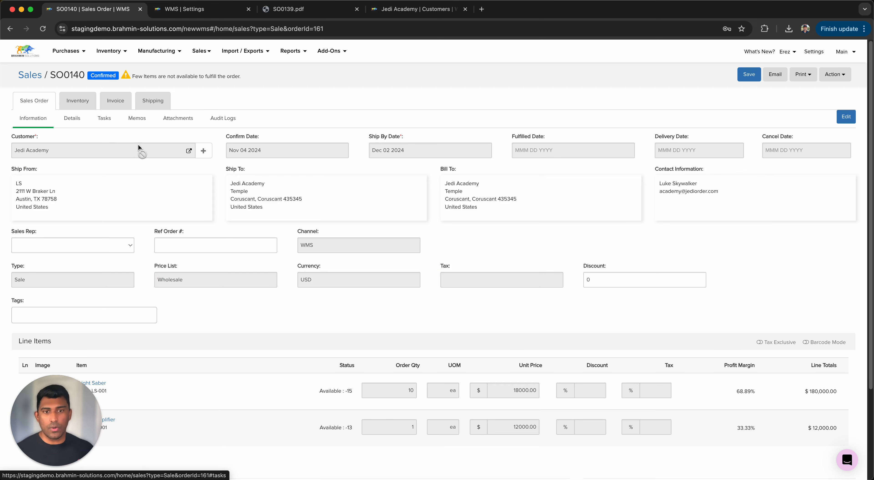
{"action": "left_click", "coordinate": [148, 125]}
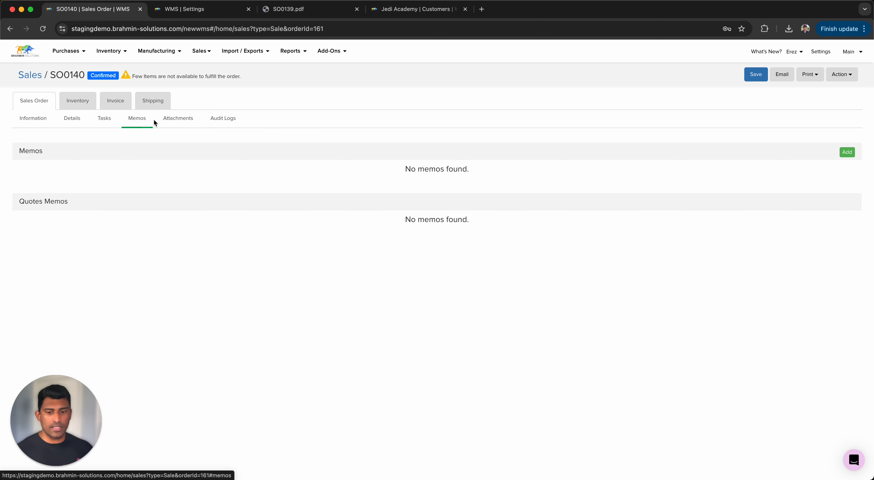
{"action": "left_click", "coordinate": [163, 119]}
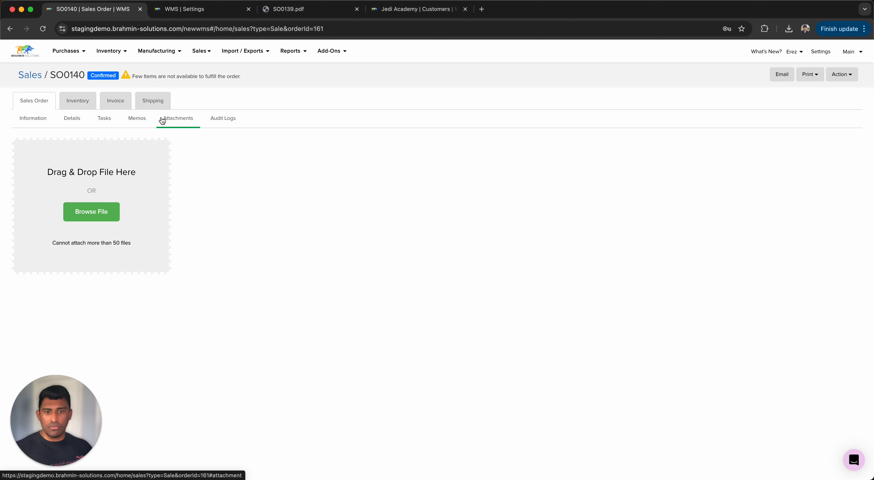
{"action": "left_click", "coordinate": [77, 122]}
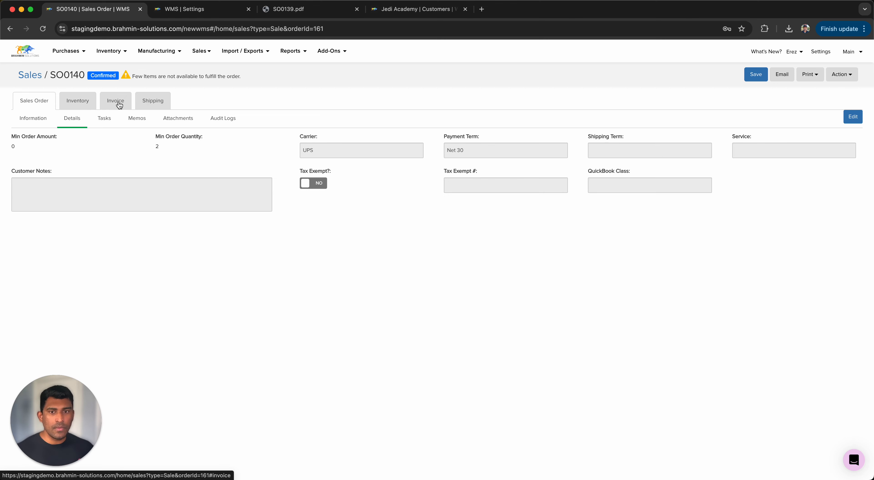
- View the open sales orders and reopen the Jedi Academy order with the Dec 02 2024 ship-by date
{"action": "left_click", "coordinate": [24, 75]}
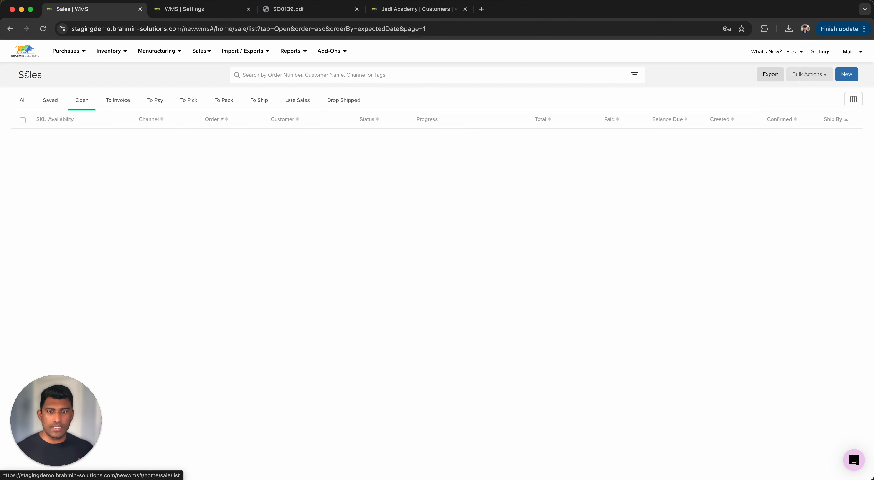
{"action": "left_click_drag", "start_coordinate": [57, 437], "coordinate": [68, 461]}
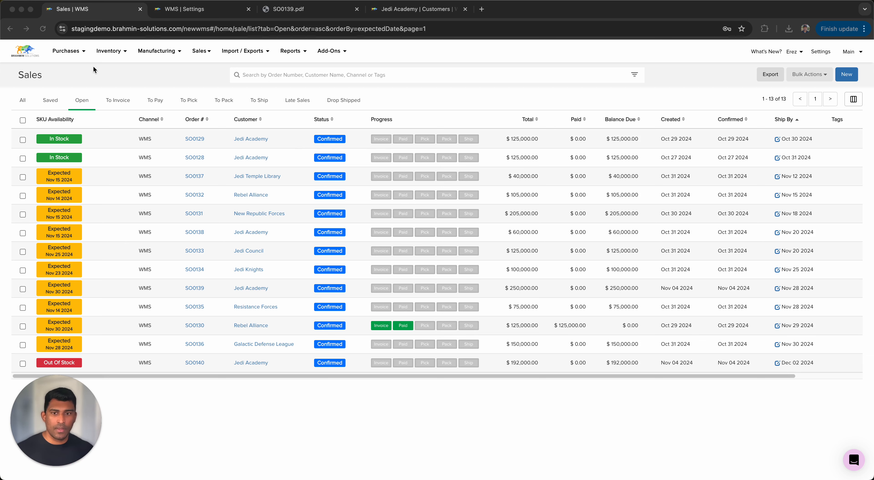
{"action": "left_click", "coordinate": [195, 363]}
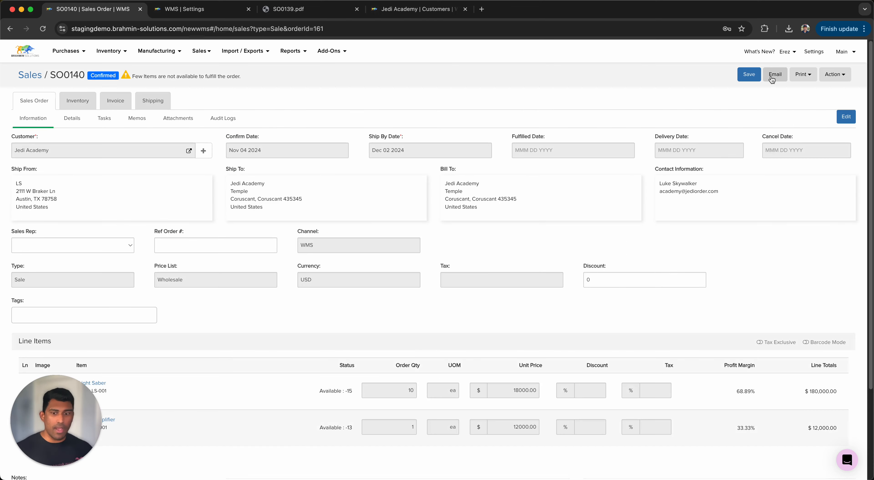
- Examine the email form for the sales order, including its message area, and close it without sending
{"action": "left_click", "coordinate": [781, 79]}
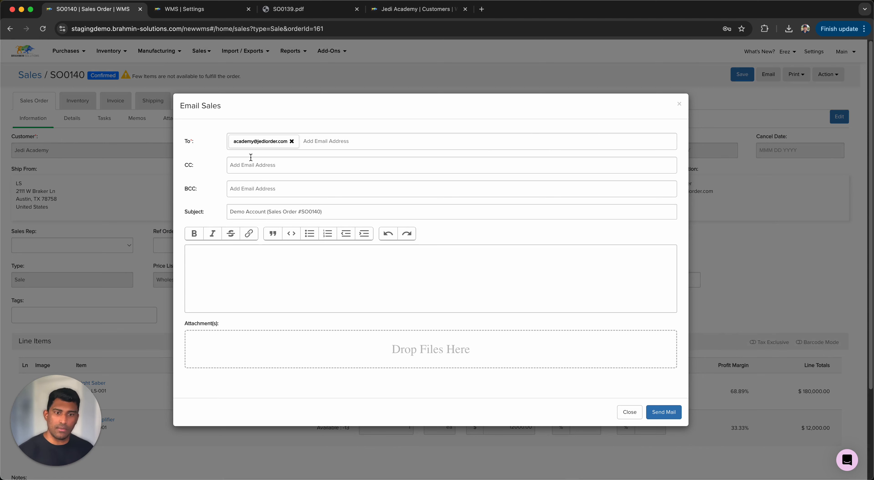
{"action": "left_click", "coordinate": [263, 284]}
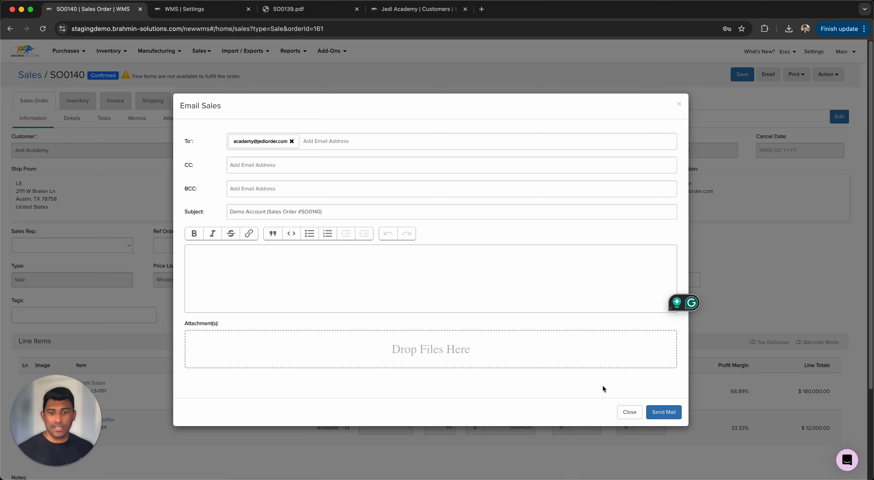
{"action": "left_click", "coordinate": [629, 412]}
- In the settings browser tab, check the default Sales Order Email template and return to the order
{"action": "left_click", "coordinate": [197, 9]}
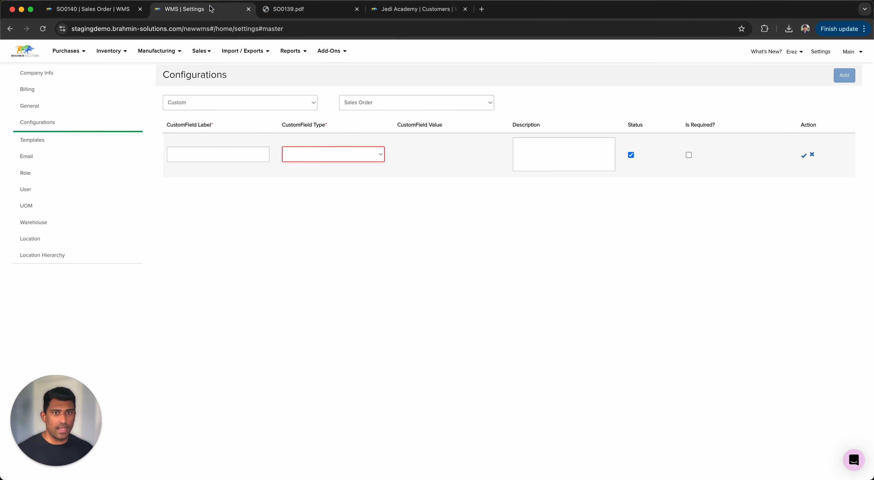
{"action": "left_click", "coordinate": [37, 155]}
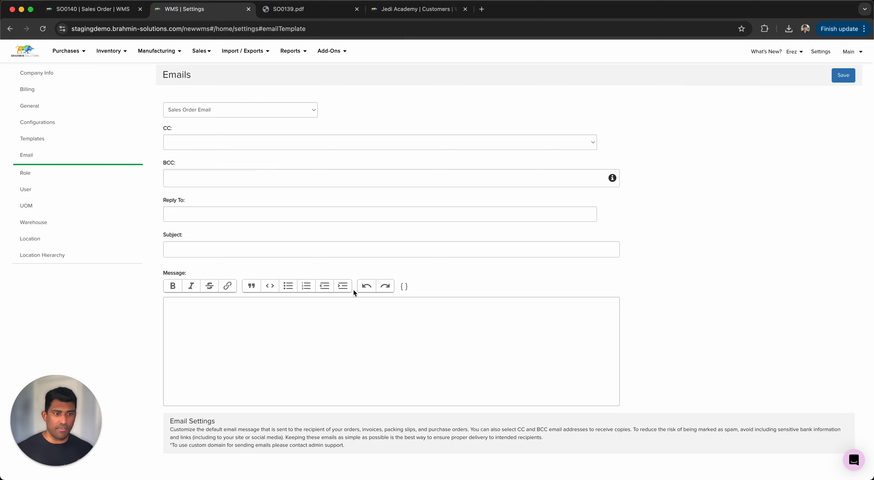
{"action": "left_click", "coordinate": [105, 9]}
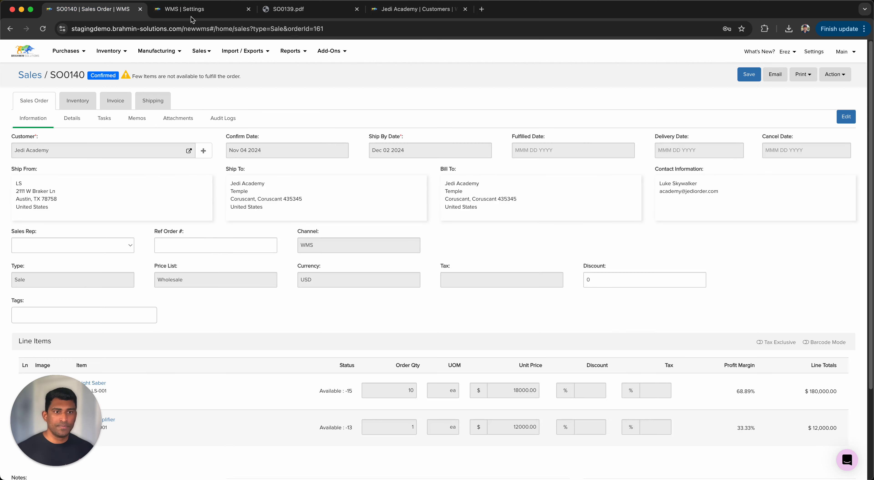
- Generate the printable Sales Order PDF, open the downloaded file to review it and return to the order
{"action": "left_click", "coordinate": [806, 75]}
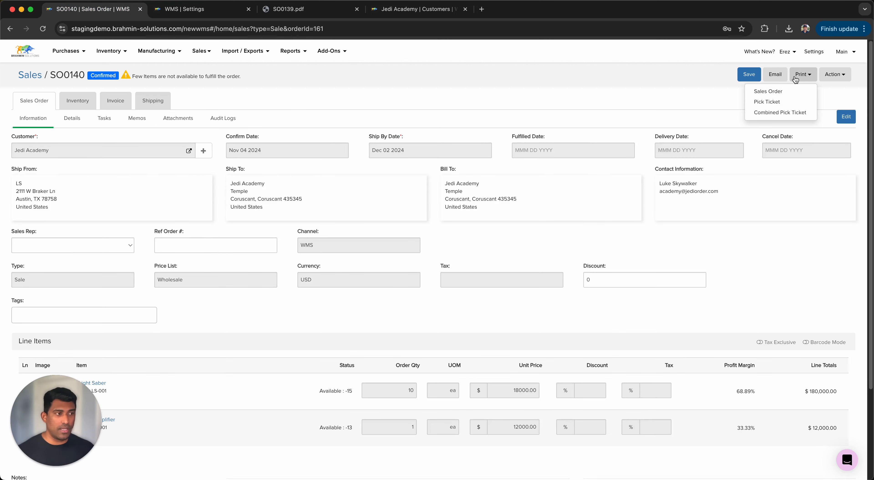
{"action": "left_click", "coordinate": [792, 90]}
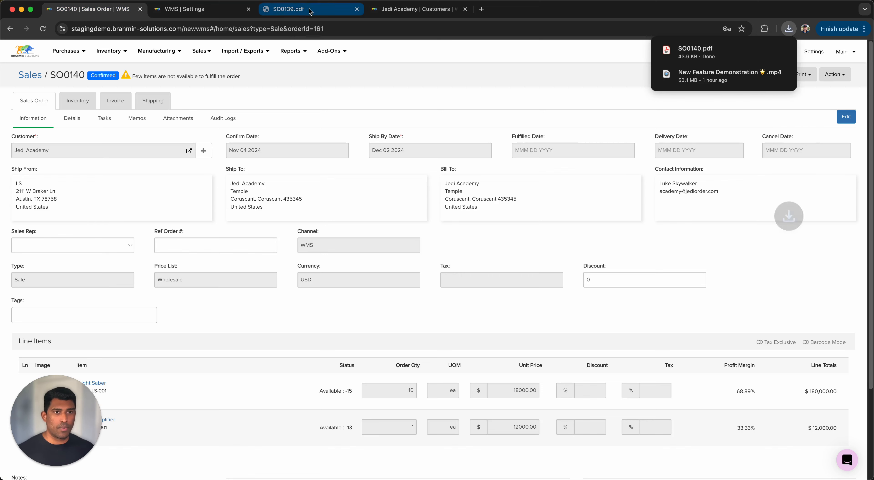
{"action": "left_click", "coordinate": [742, 58]}
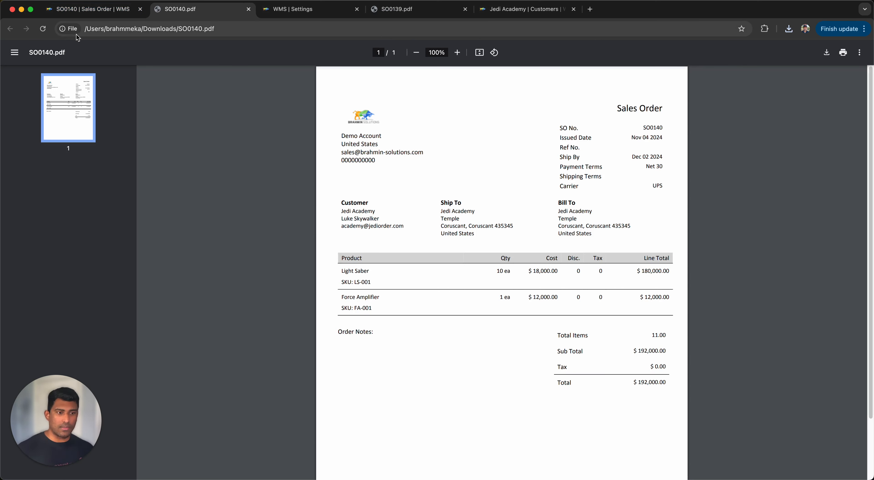
{"action": "left_click", "coordinate": [102, 8]}
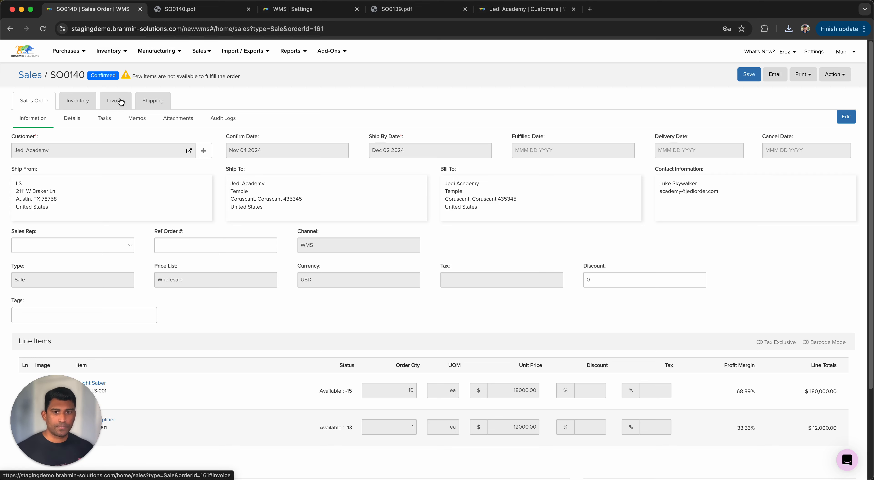
- Check the current order's shipping section, and open the shipment form of the in-stock Jedi Academy order with the Oct 30 2024 ship-by date
{"action": "left_click", "coordinate": [144, 104]}
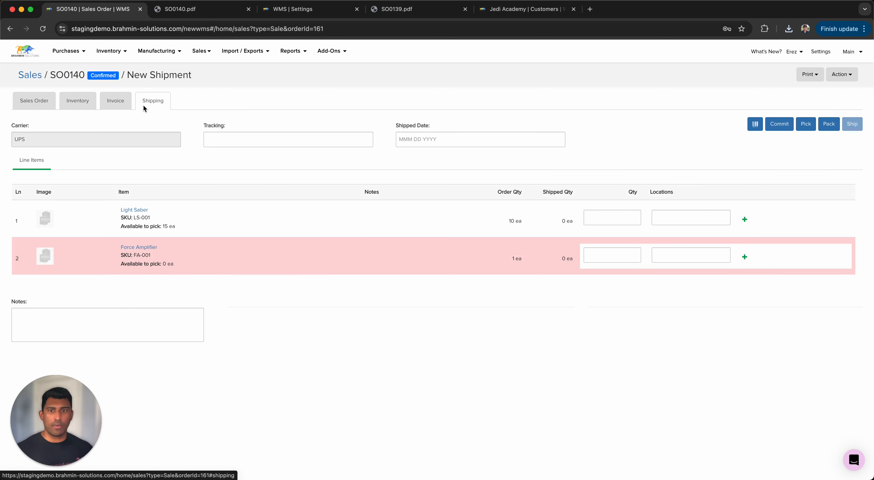
{"action": "left_click", "coordinate": [22, 77]}
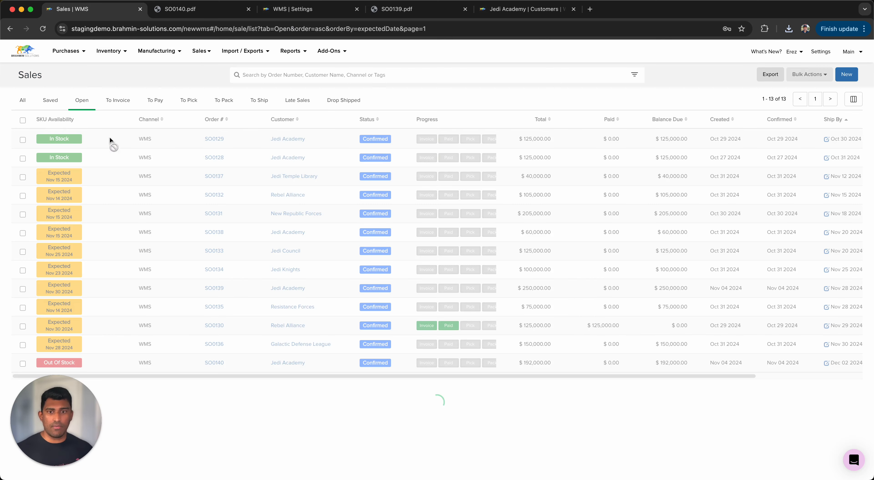
{"action": "left_click", "coordinate": [200, 140]}
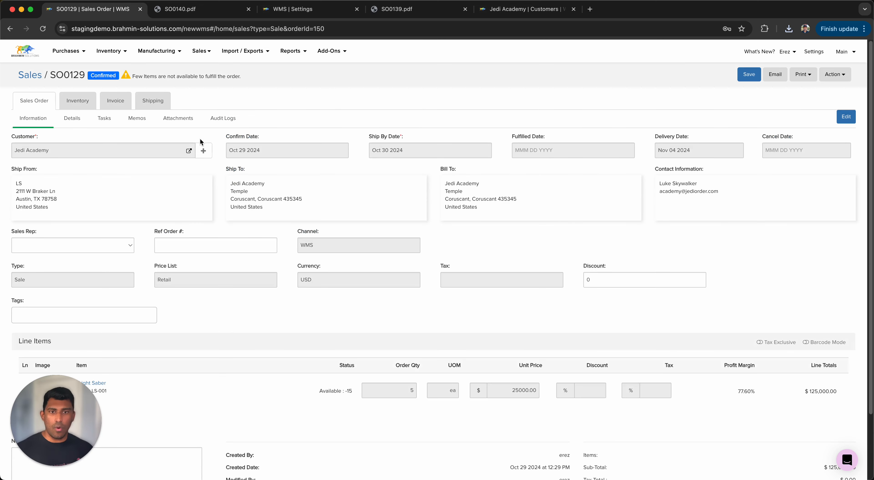
{"action": "left_click", "coordinate": [153, 100]}
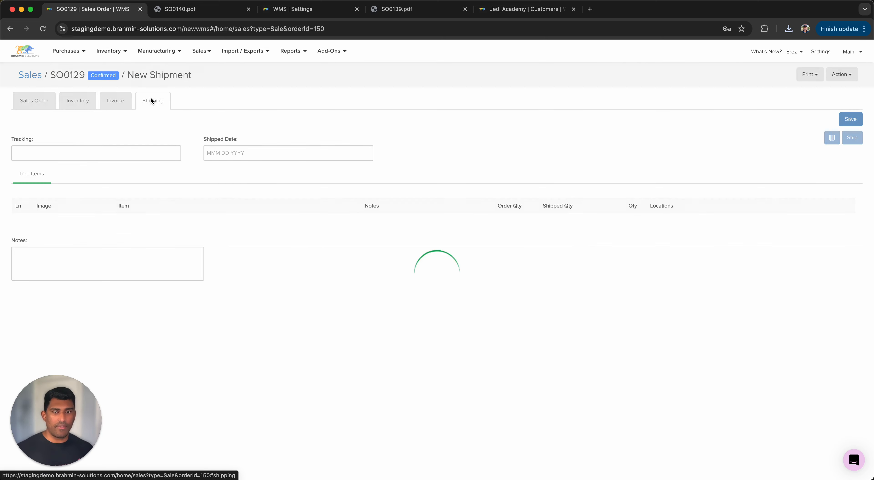
- Set the Light Saber line of the new shipment to quantity 5 from the Storage location
{"action": "left_click", "coordinate": [632, 215]}
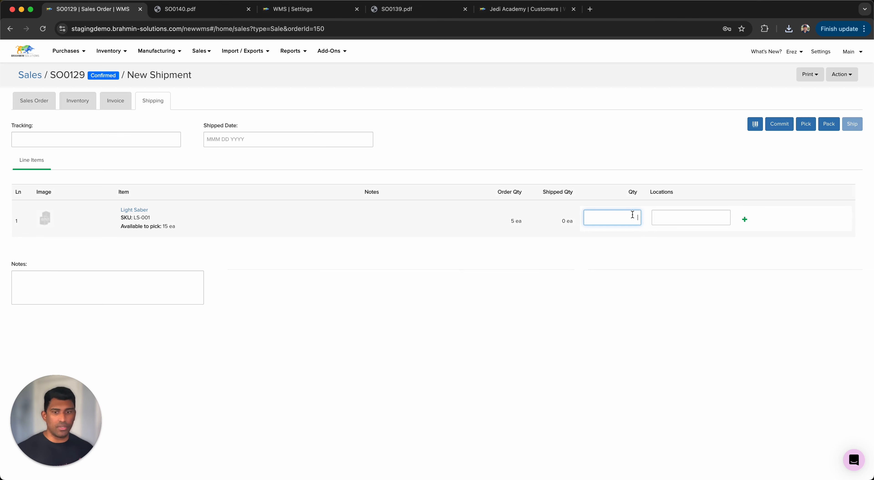
{"action": "left_click", "coordinate": [679, 215]}
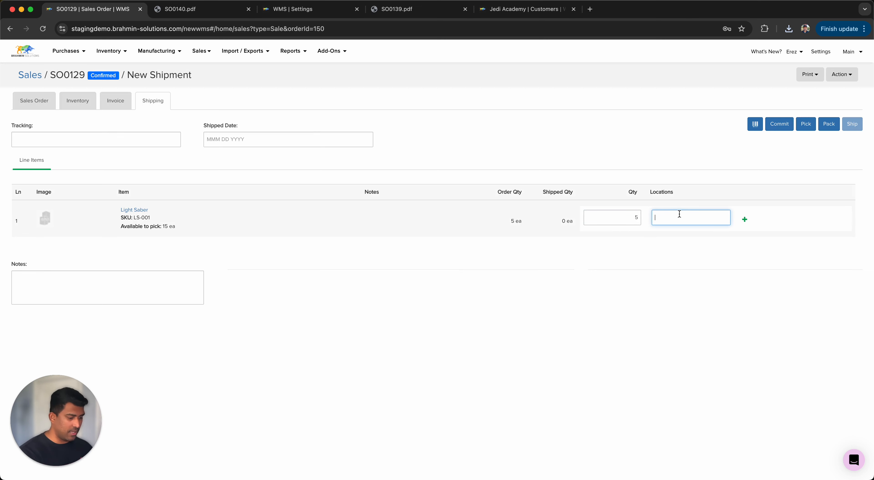
{"action": "type", "text": "st"}
{"action": "left_click", "coordinate": [686, 231]}
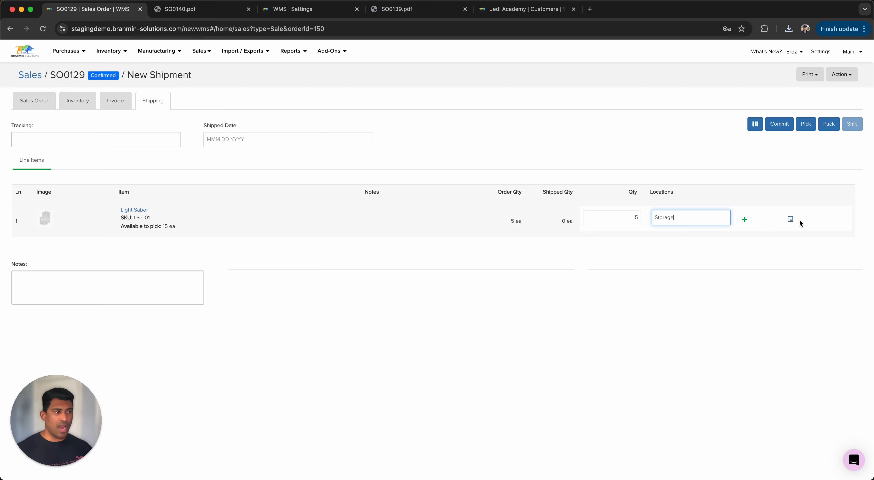
- Auto-select Light Saber serials LS006 to LS010 for the shipment, save the selection and pick the shipment
{"action": "left_click", "coordinate": [790, 220]}
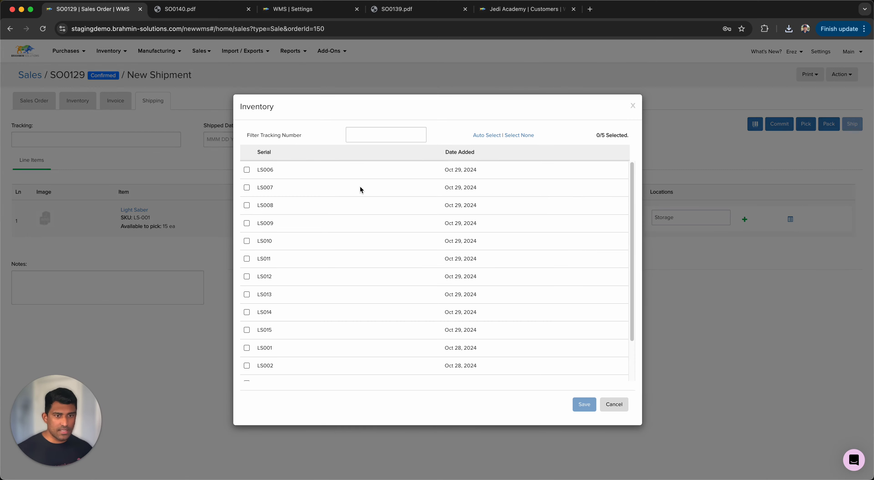
{"action": "left_click", "coordinate": [490, 137]}
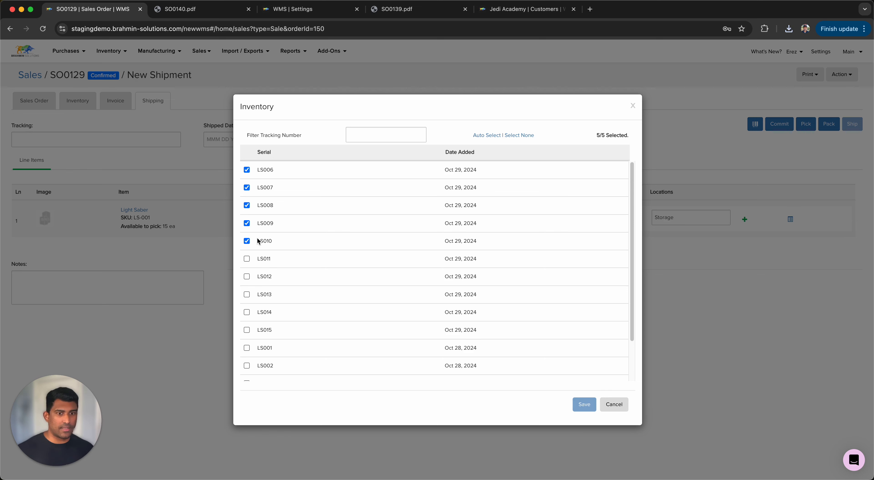
{"action": "left_click", "coordinate": [246, 241]}
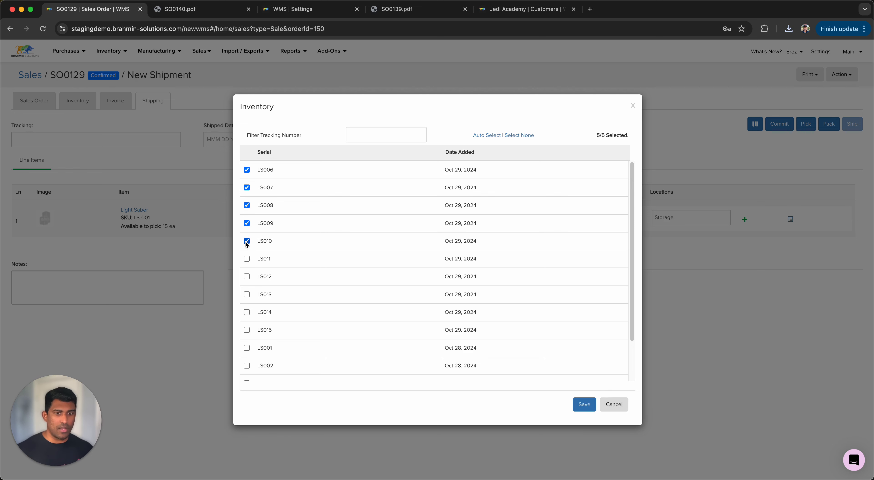
{"action": "left_click", "coordinate": [583, 404]}
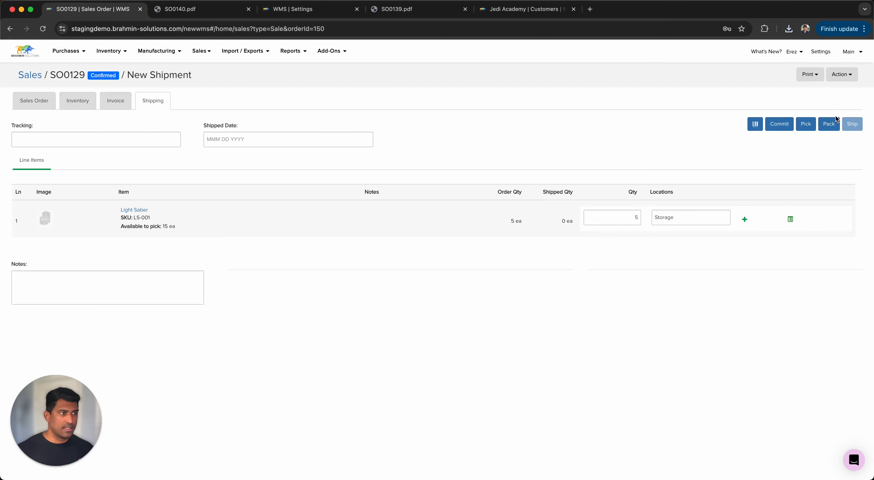
{"action": "left_click", "coordinate": [805, 123]}
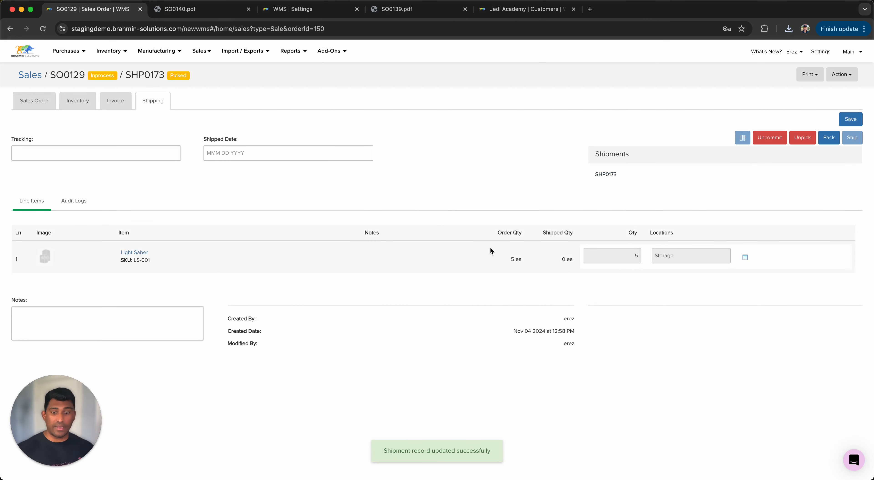
- Check the Jedi Academy order's progress in the open sales list and return to its picked shipment
{"action": "left_click", "coordinate": [40, 77]}
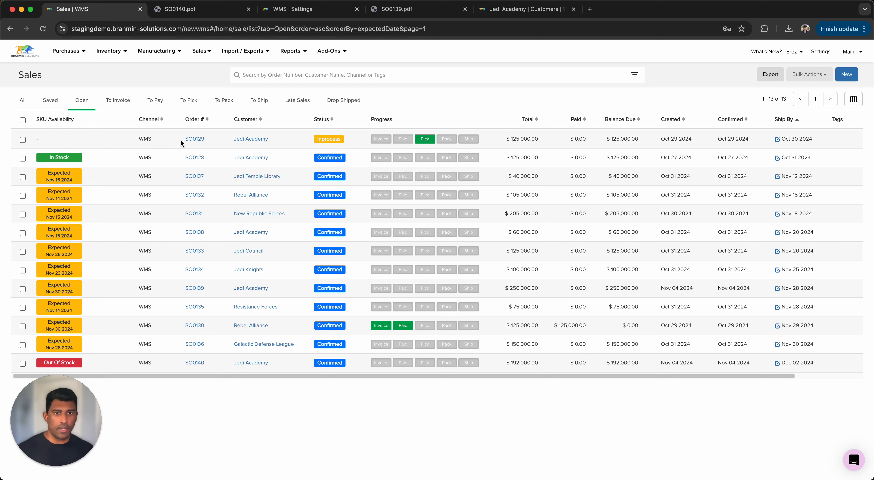
{"action": "left_click", "coordinate": [188, 141]}
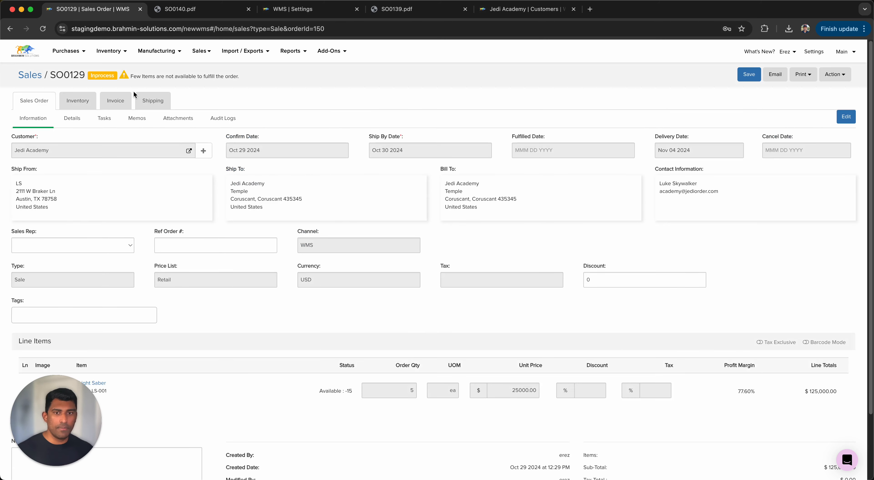
{"action": "left_click", "coordinate": [145, 100]}
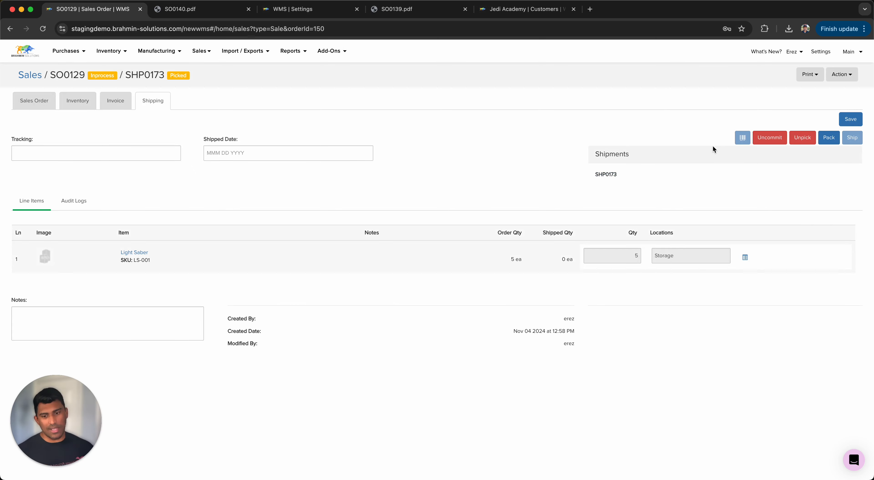
- Pack the picked Light Saber shipment via WMS with UPS as the carrier
{"action": "left_click", "coordinate": [825, 138]}
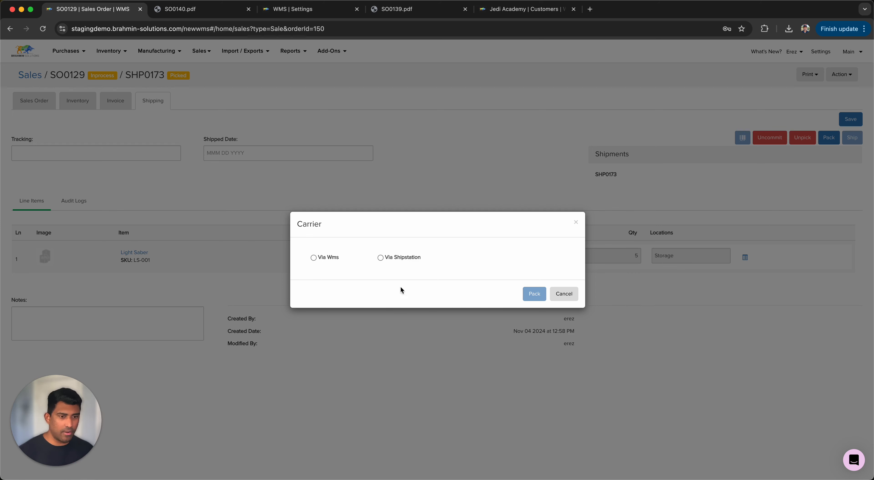
{"action": "left_click", "coordinate": [313, 257]}
{"action": "left_click", "coordinate": [359, 265]}
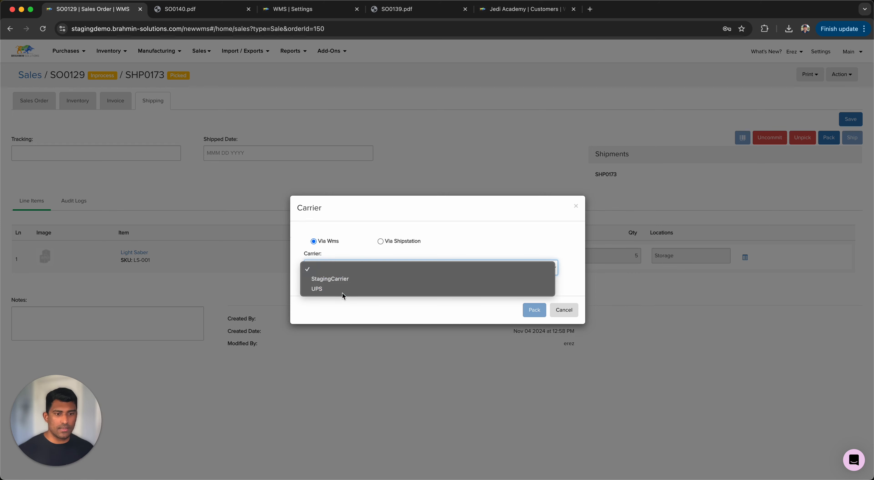
{"action": "left_click", "coordinate": [341, 290]}
{"action": "left_click", "coordinate": [534, 310]}
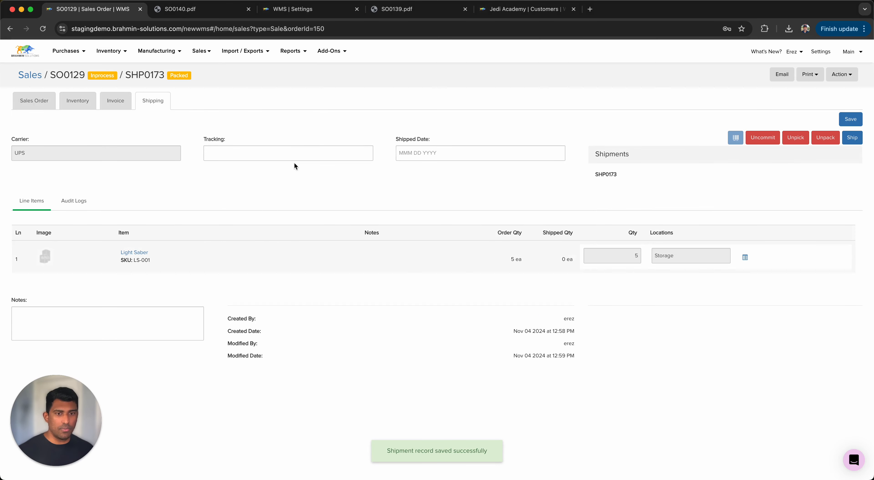
{"action": "left_click", "coordinate": [295, 154]}
{"action": "type", "text": "098345983457348534"}
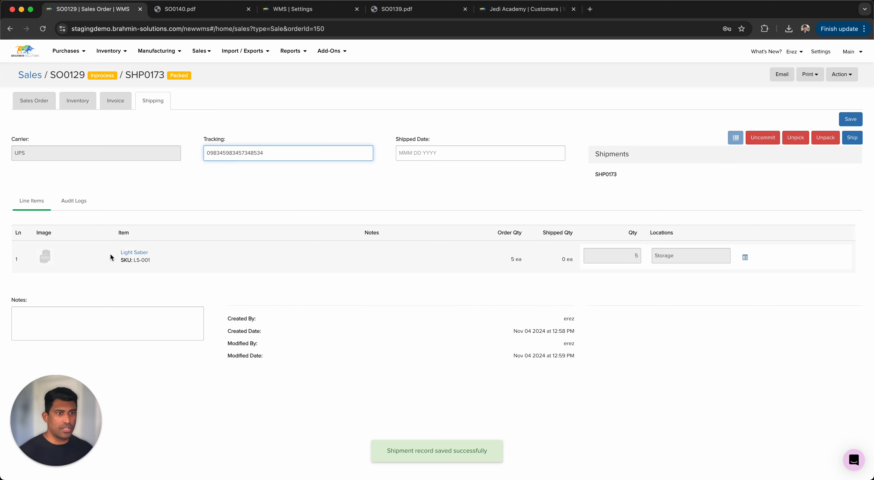
{"action": "left_click", "coordinate": [850, 140]}
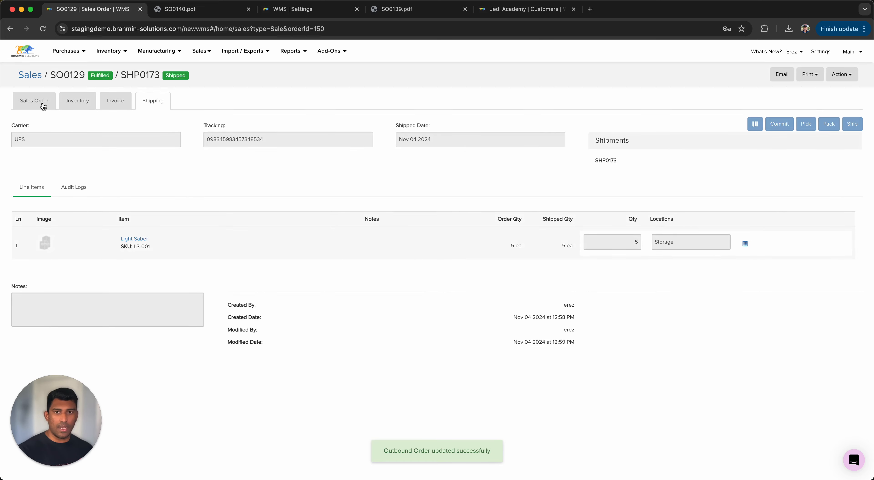
- Review the sales list in its Open, All, To Invoice and Late Sales views and return to the open orders
{"action": "left_click", "coordinate": [29, 76]}
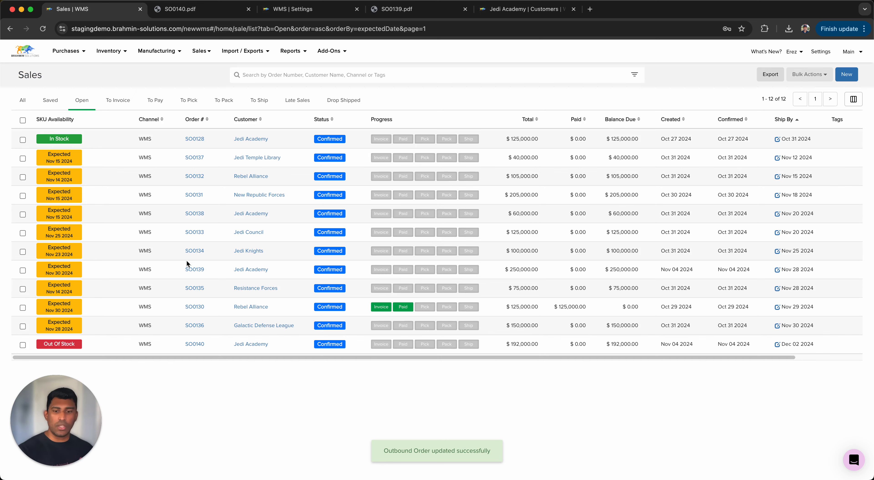
{"action": "left_click", "coordinate": [23, 100]}
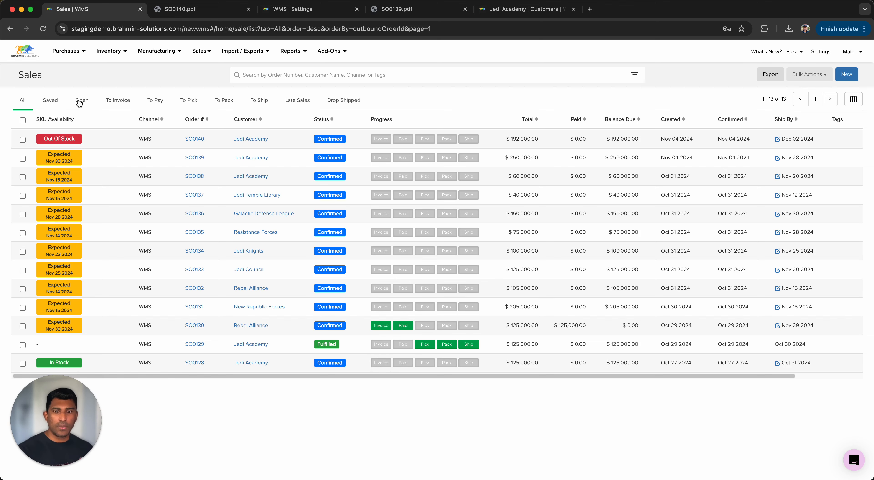
{"action": "left_click", "coordinate": [78, 102]}
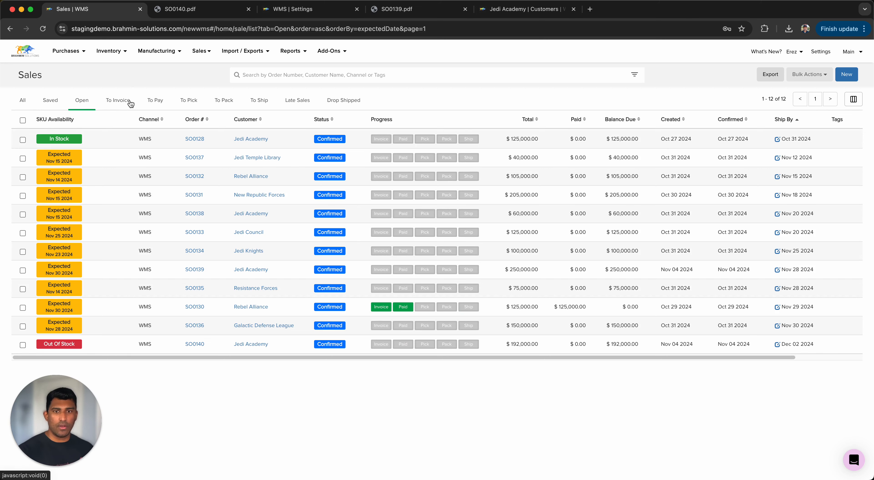
{"action": "left_click", "coordinate": [131, 102]}
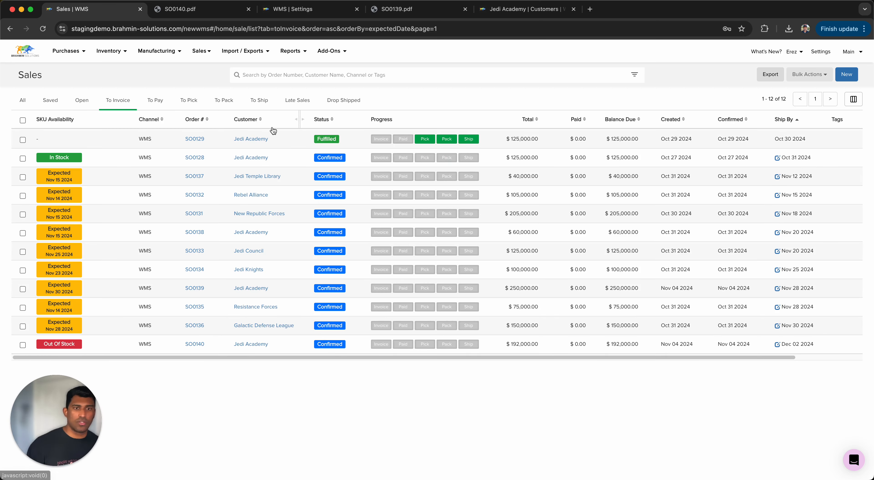
{"action": "left_click", "coordinate": [297, 101]}
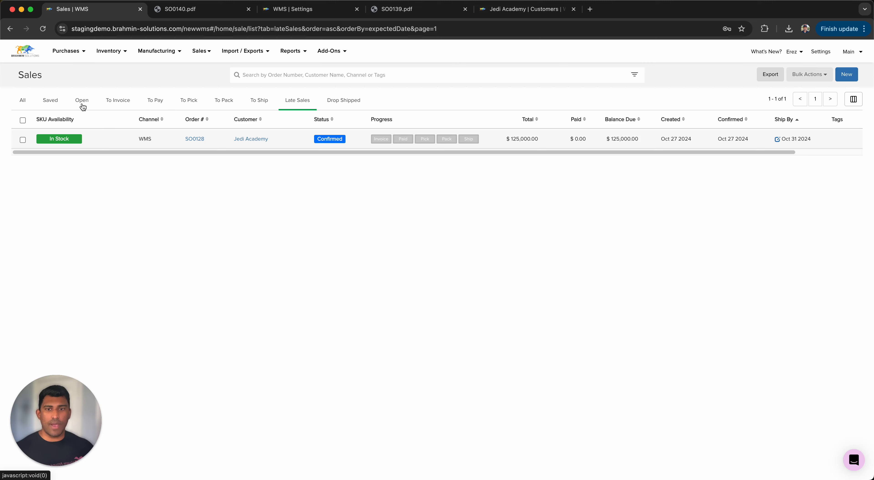
{"action": "left_click", "coordinate": [80, 103]}
- Add the recently used "hurry" tag to the open Jedi Temple Library order through a bulk action and check the Tags column
{"action": "left_click_drag", "start_coordinate": [247, 356], "coordinate": [472, 380]}
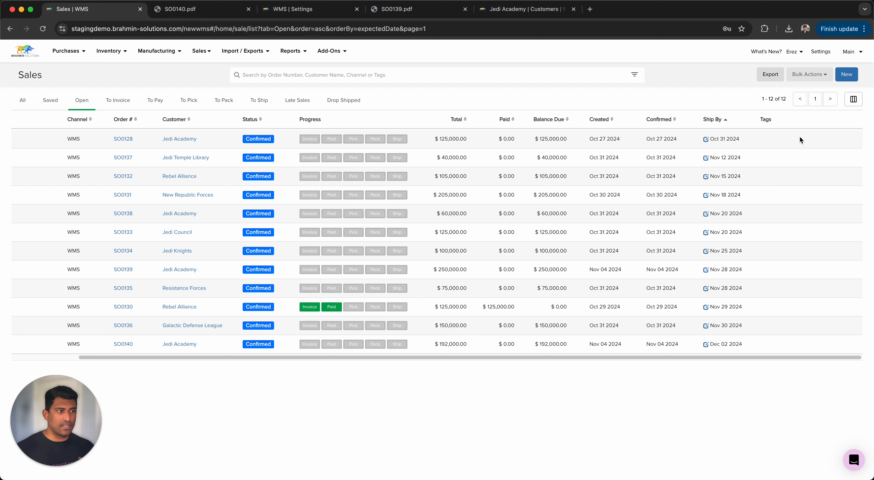
{"action": "left_click_drag", "start_coordinate": [548, 361], "coordinate": [340, 361]}
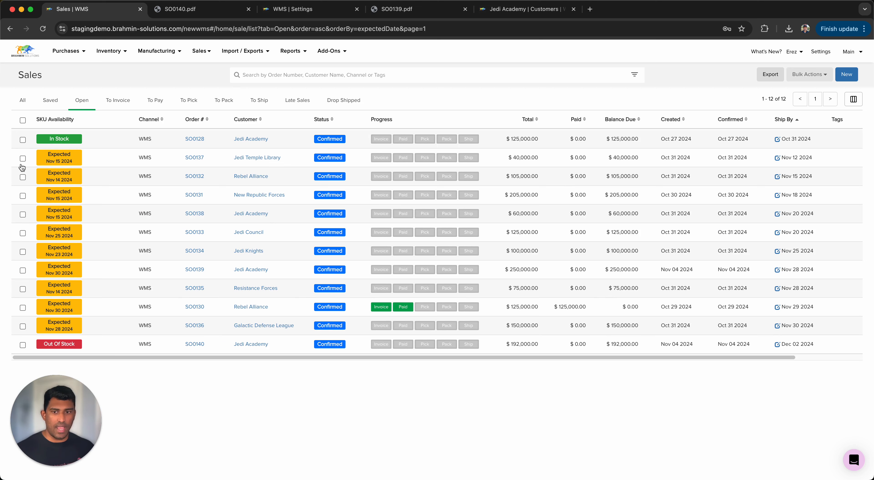
{"action": "left_click", "coordinate": [23, 159]}
{"action": "left_click", "coordinate": [815, 74]}
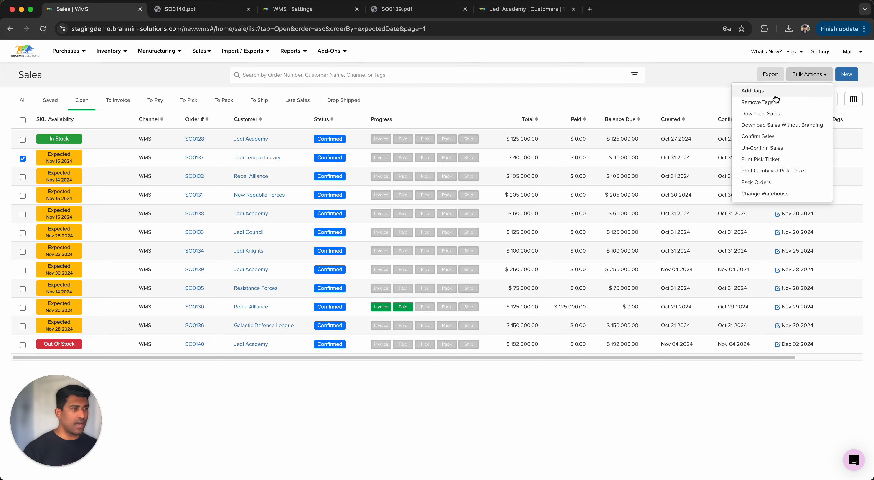
{"action": "left_click", "coordinate": [775, 91]}
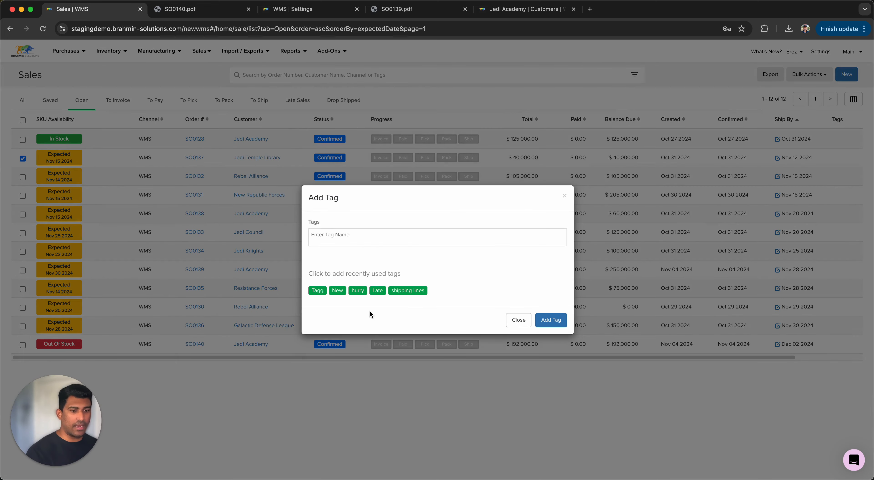
{"action": "left_click", "coordinate": [357, 291]}
{"action": "left_click", "coordinate": [550, 319]}
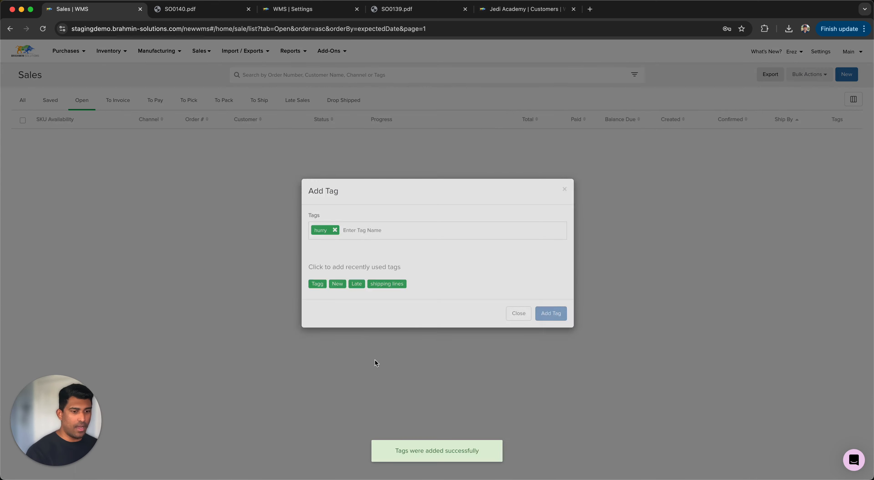
{"action": "left_click_drag", "start_coordinate": [377, 358], "coordinate": [485, 358]}
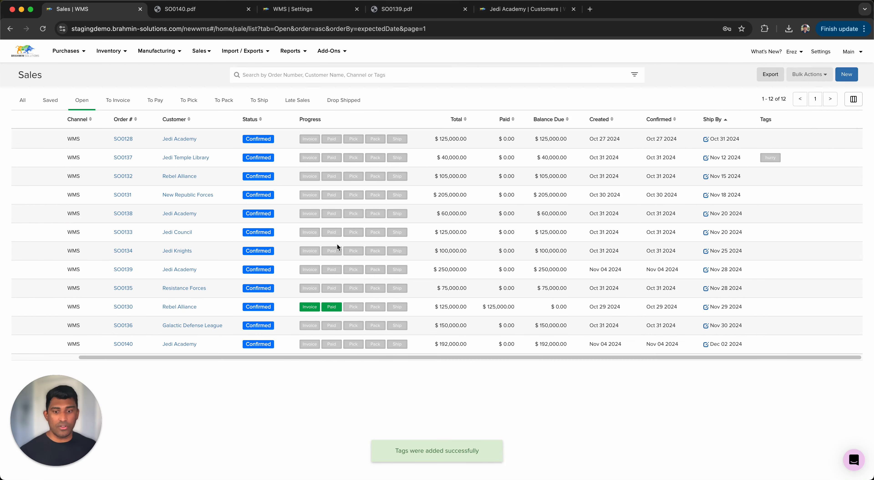
{"action": "left_click_drag", "start_coordinate": [353, 357], "coordinate": [164, 358]}
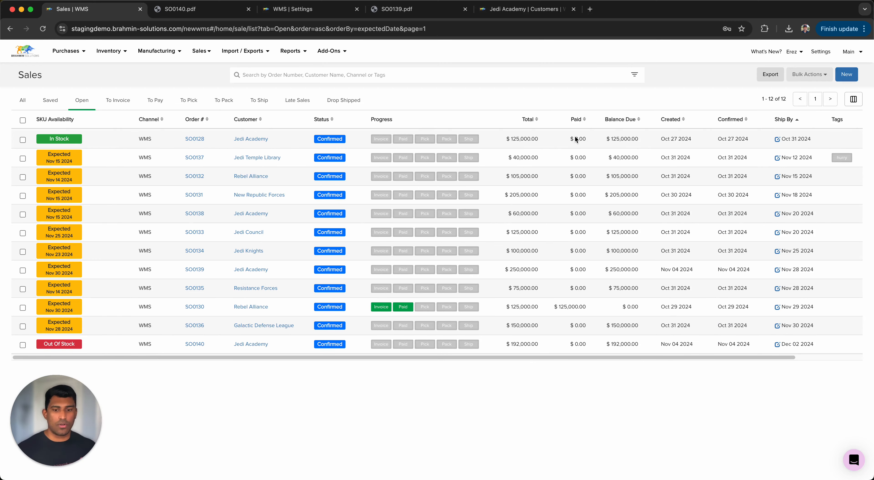
- Examine the advanced search filters of the sales list, close them and open the system settings
{"action": "left_click", "coordinate": [641, 81]}
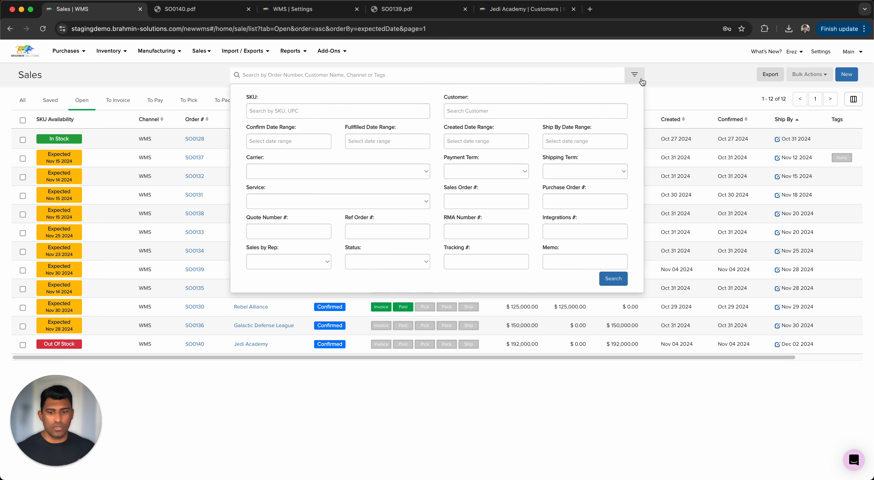
{"action": "left_click", "coordinate": [694, 72]}
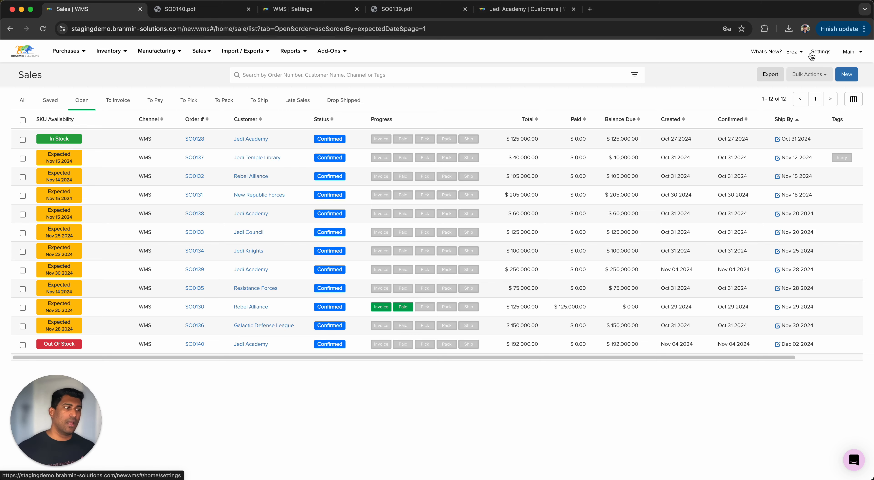
{"action": "left_click", "coordinate": [812, 54]}
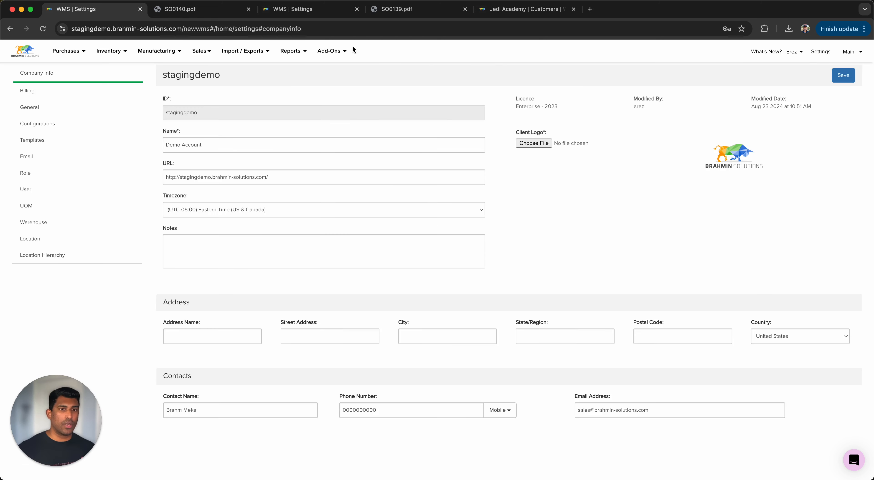
- Open the integrations page and examine the available sales channel, EDI, payment, accounting and shipment integrations
{"action": "left_click", "coordinate": [344, 51]}
{"action": "left_click", "coordinate": [19, 89]}
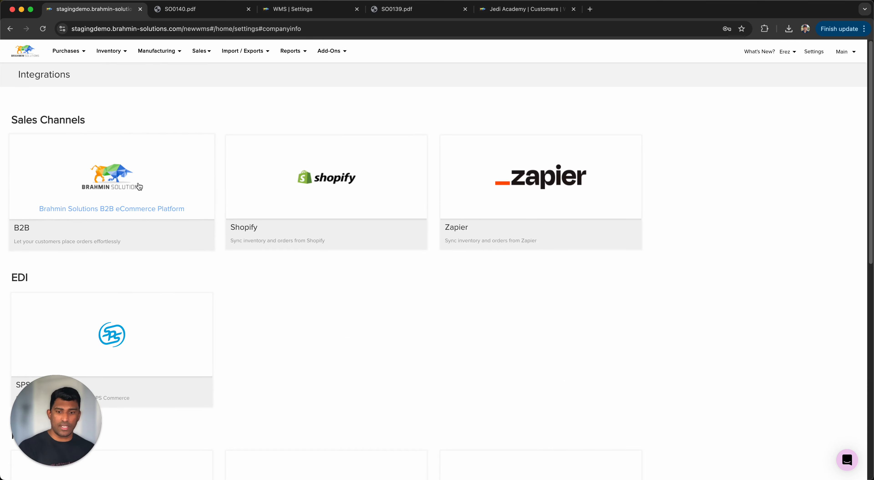
{"action": "scroll", "coordinate": [139, 186], "scroll_direction": "down", "scroll_amount": 3}
{"action": "scroll", "coordinate": [138, 184], "scroll_direction": "up", "scroll_amount": 3}
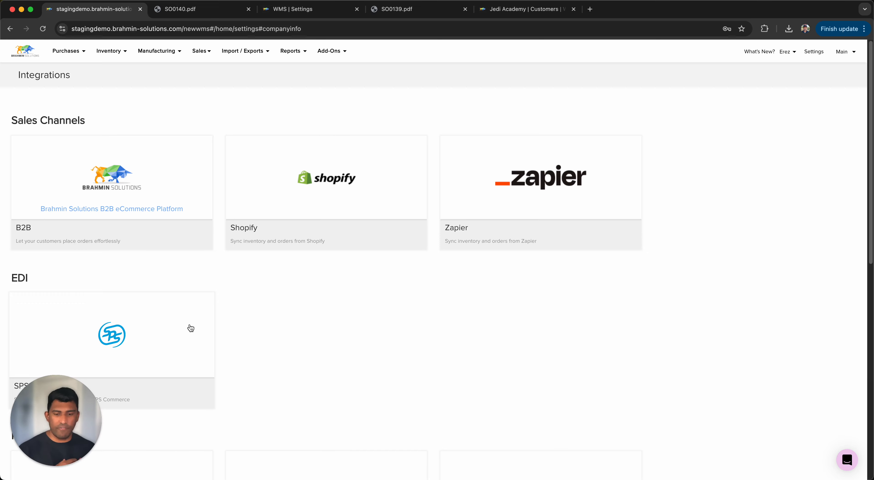
{"action": "scroll", "coordinate": [191, 321], "scroll_direction": "down", "scroll_amount": 3}
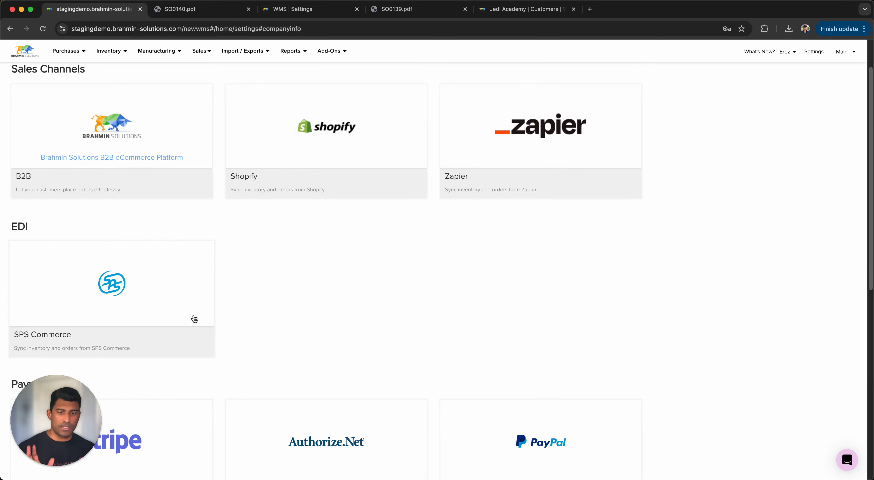
{"action": "scroll", "coordinate": [195, 320], "scroll_direction": "down", "scroll_amount": 5}
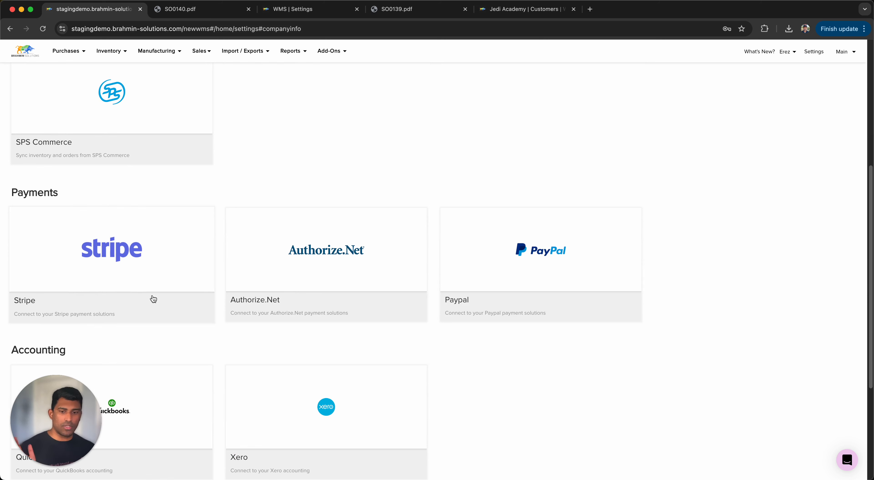
{"action": "scroll", "coordinate": [289, 294], "scroll_direction": "down", "scroll_amount": 5}
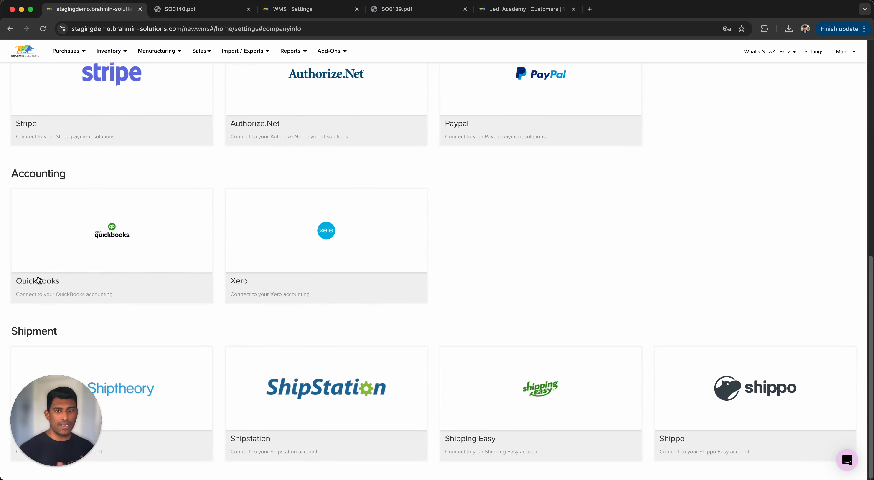
{"action": "left_click_drag", "start_coordinate": [75, 395], "coordinate": [791, 227]}
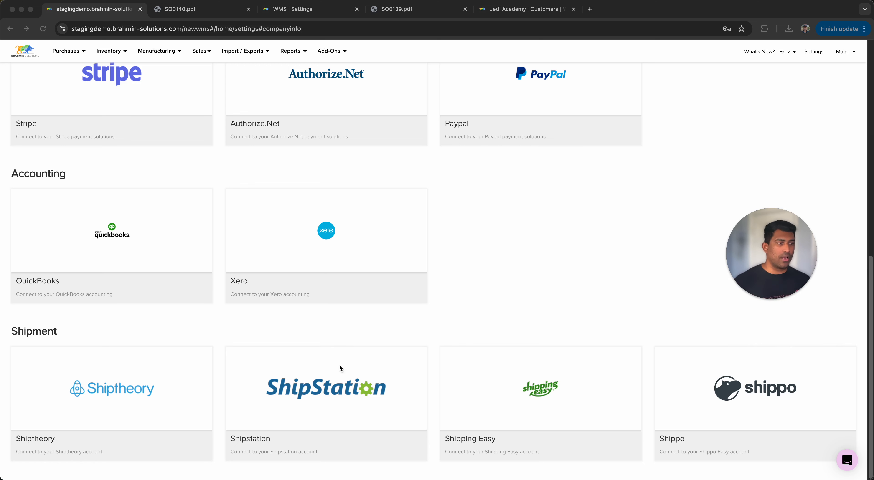
{"action": "left_click_drag", "start_coordinate": [742, 267], "coordinate": [21, 431]}
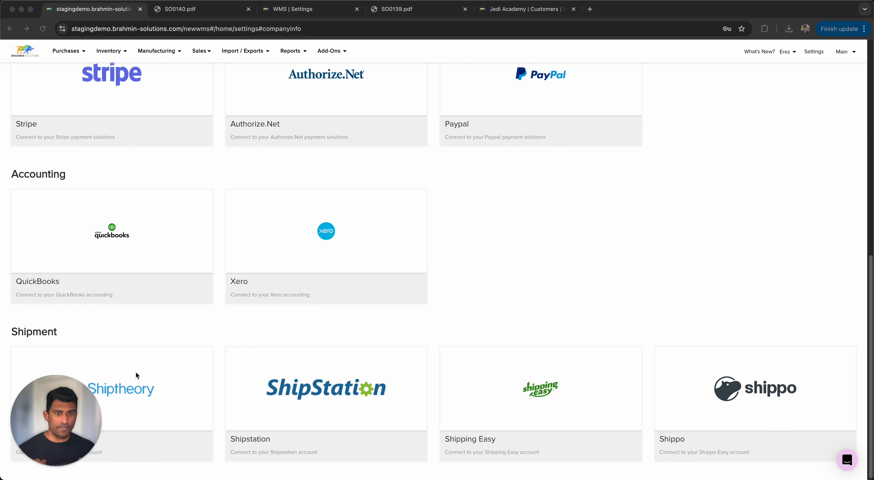
{"action": "scroll", "coordinate": [135, 371], "scroll_direction": "up", "scroll_amount": 10}
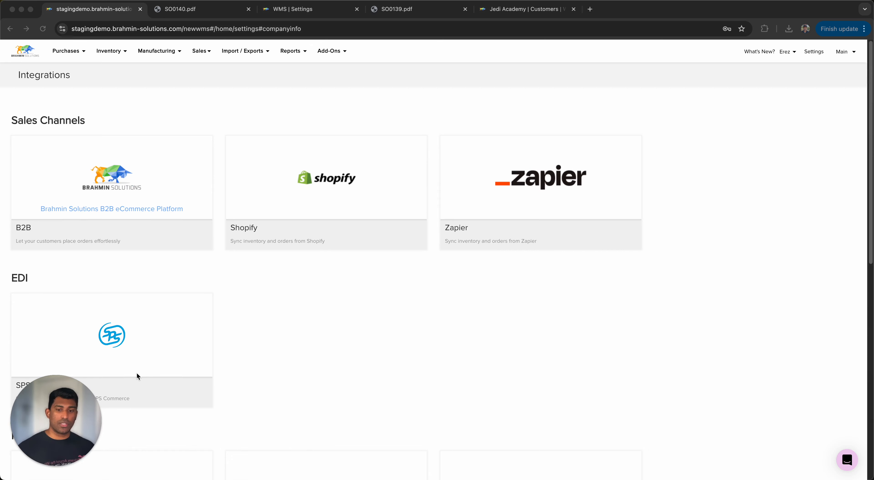